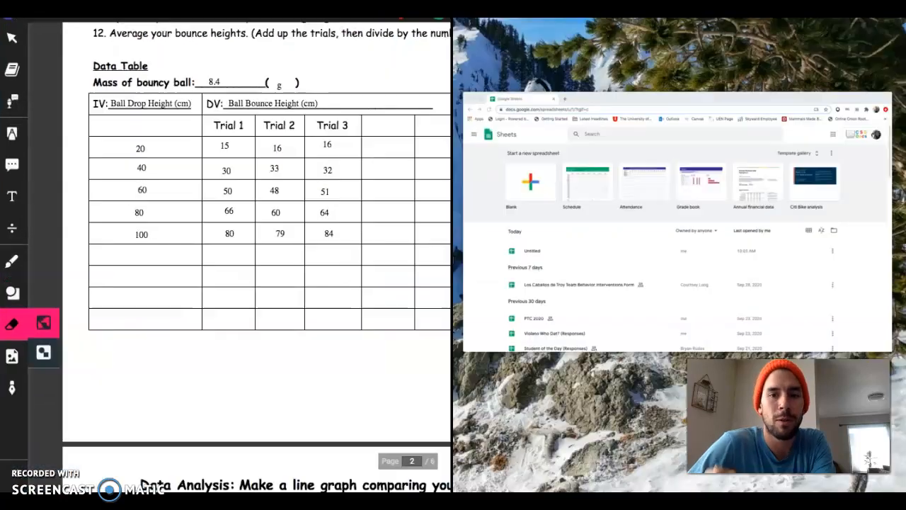
- Create a blank spreadsheet and title it "Data Table: Bouncy"
left_click(677, 224)
left_click(509, 126)
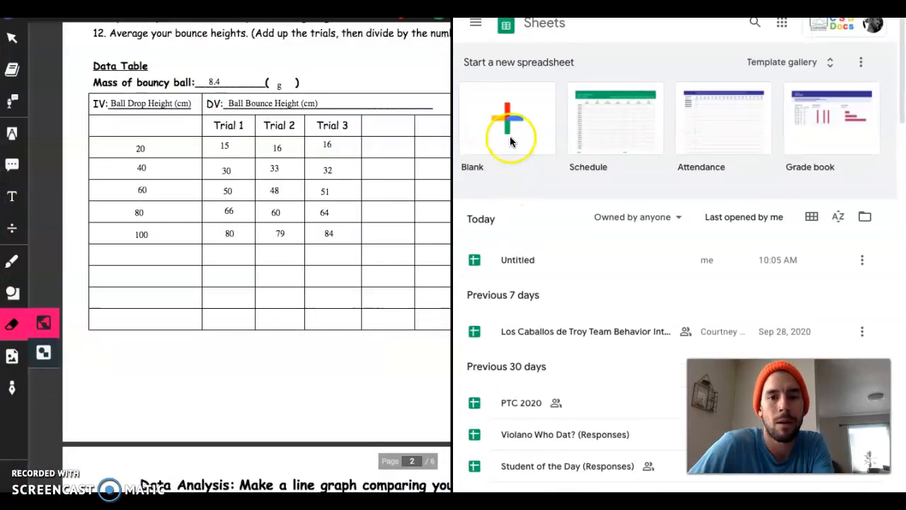
left_click(514, 261)
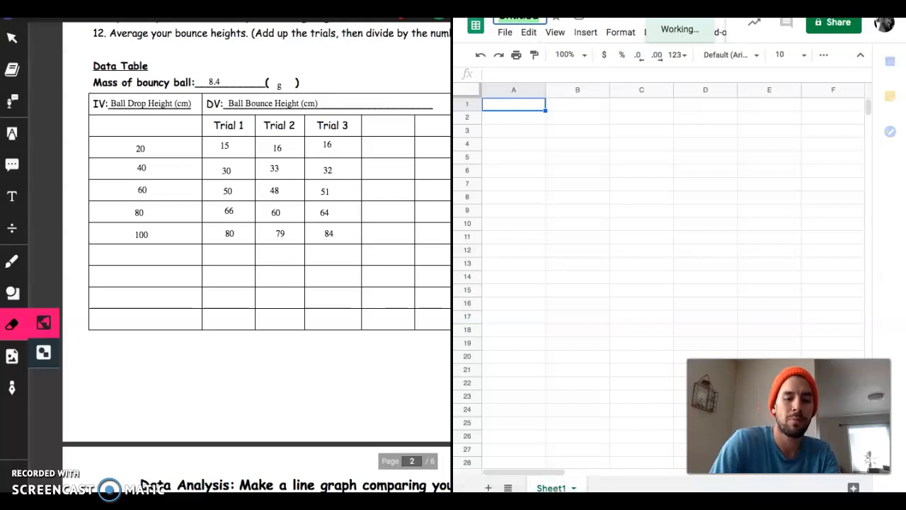
type("Data")
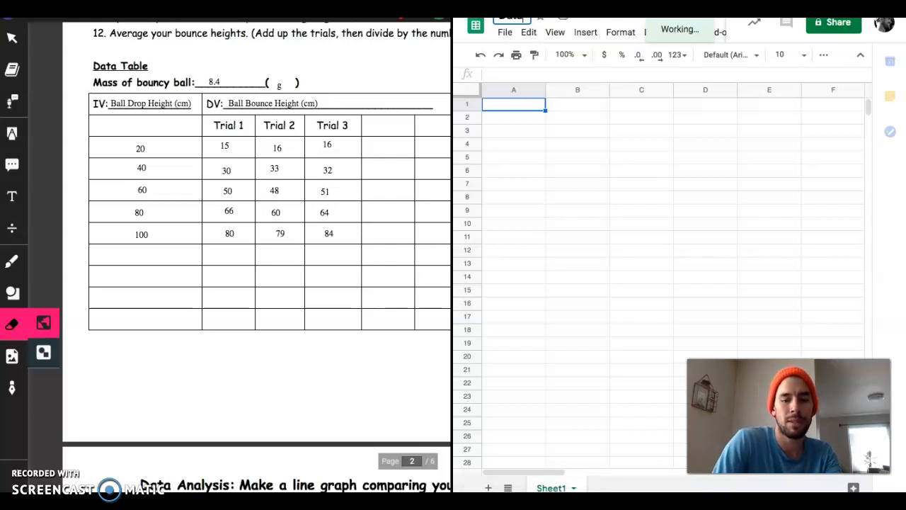
type(" Table")
type(": Bou")
type("ncy")
left_click(510, 105)
- Enter the worksheet's Trial 1 bounce heights 15, 30, 50, 66 and 80 in cells A1 to A5
scroll(251, 173, "right", 2)
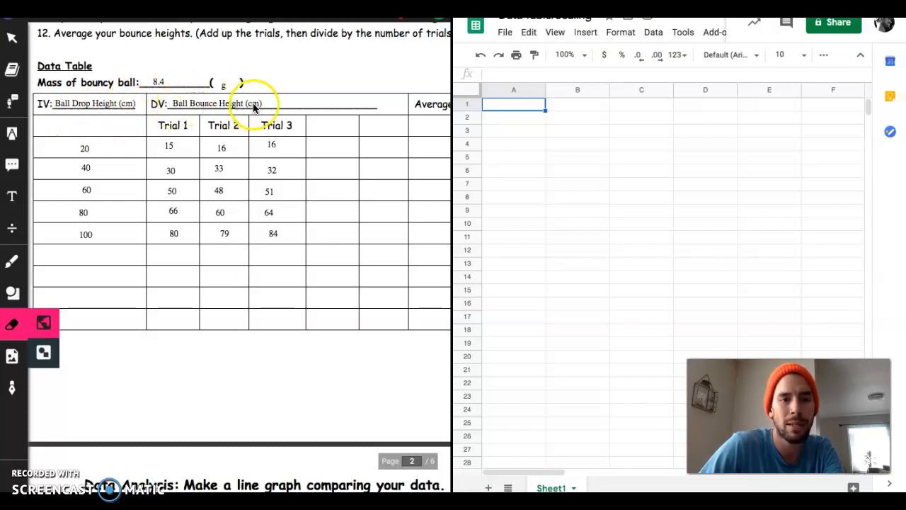
scroll(180, 141, "right", 3)
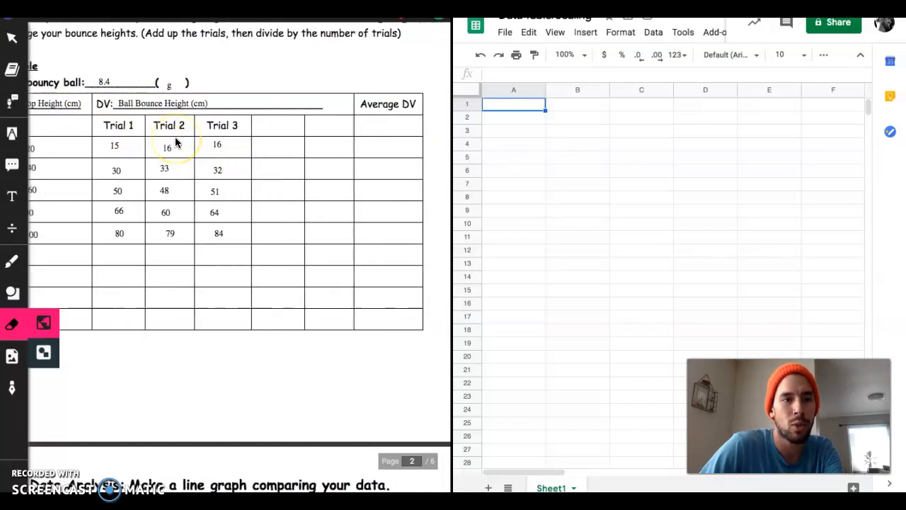
scroll(175, 141, "left", 1)
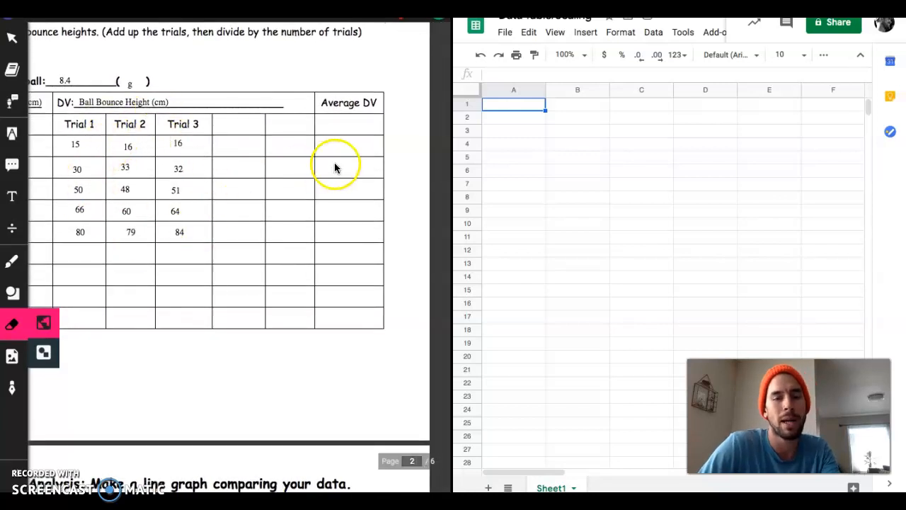
left_click(522, 106)
type("15")
key("Return")
type("30")
key("Return")
type("50")
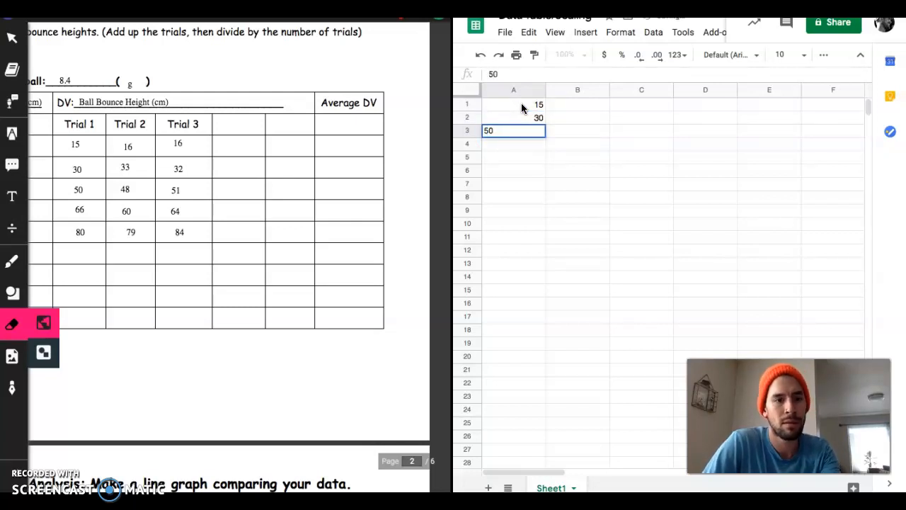
key("Return")
type("66")
key("Return")
type("80")
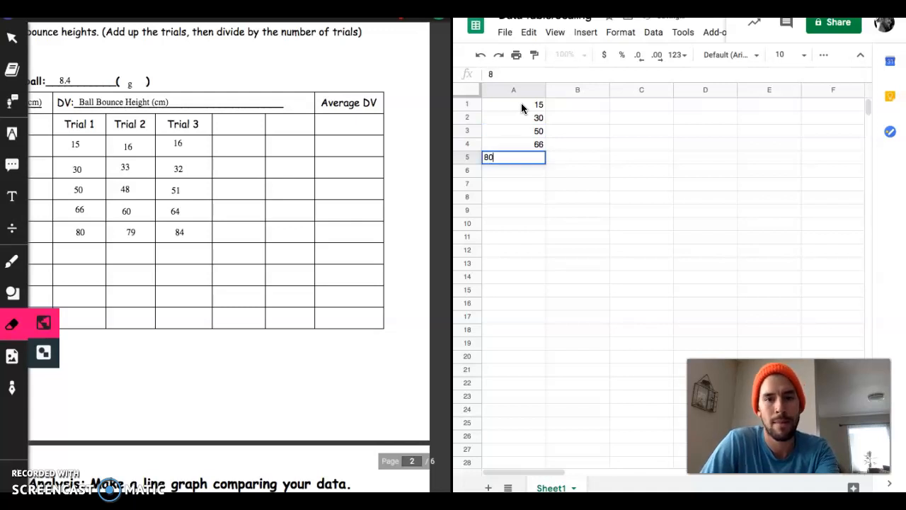
- Enter the Trial 2 bounce heights 16, 33, 48, 60 and 79 in cells B1 to B5
left_click(588, 105)
type("16")
key("Return")
type("33")
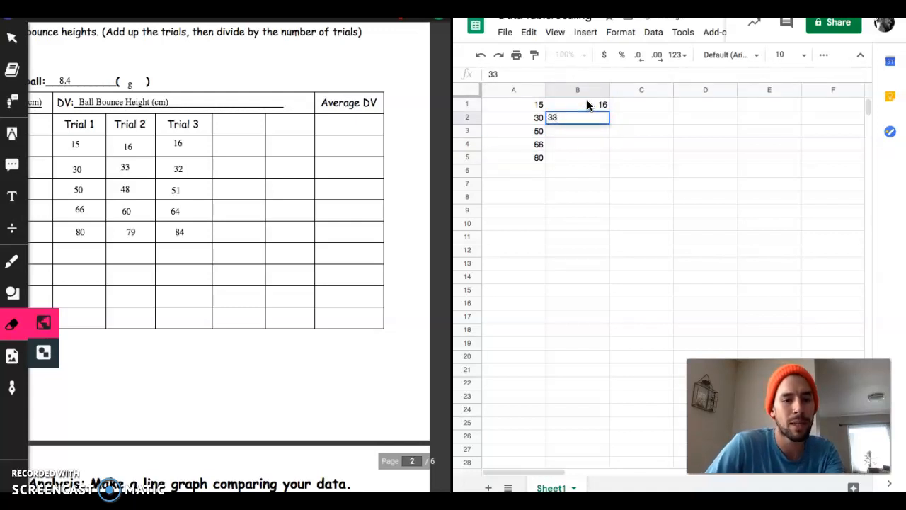
key("Return")
type("48")
key("Return")
type("60")
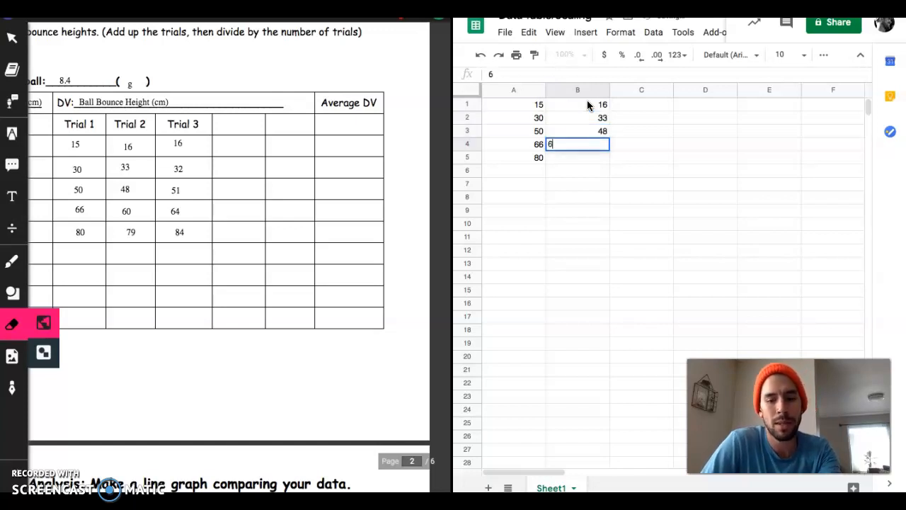
key("Return")
type("79")
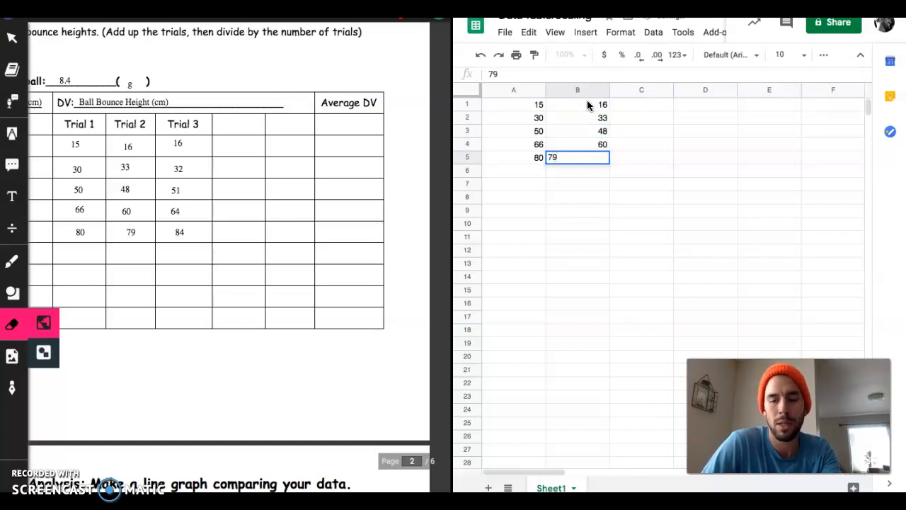
key("Tab")
- Enter the Trial 3 bounce heights 16, 32, 51, 64 and 84 in cells C1 to C5
key("Up")
key("Up")
key("Up")
key("Up")
type("16")
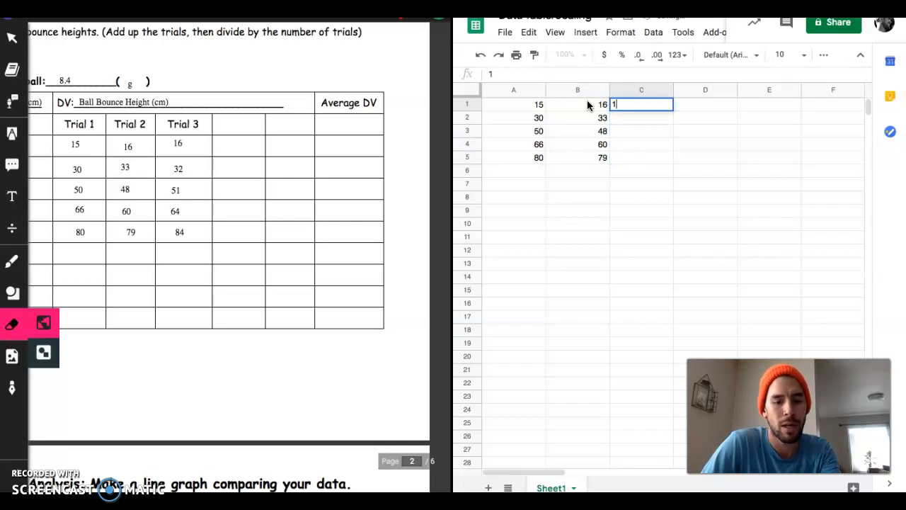
key("Return")
type("32")
key("Return")
type("51")
key("Return")
type("64")
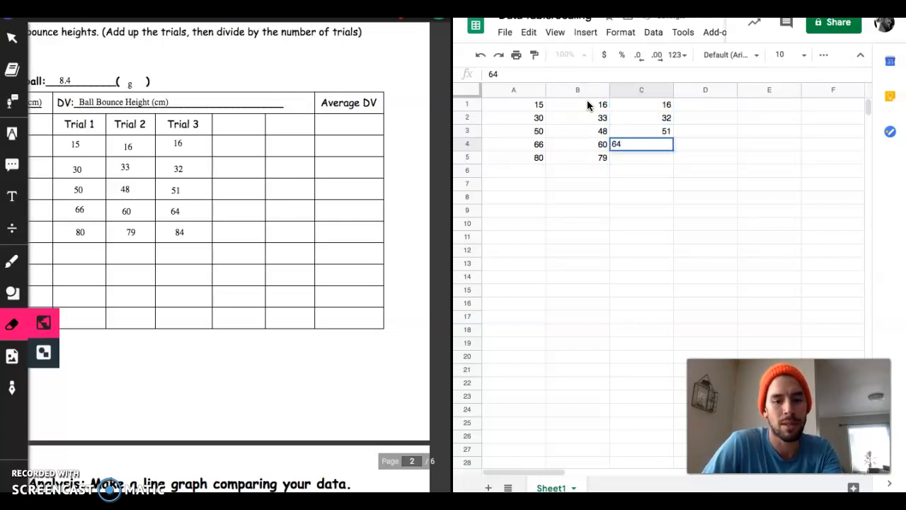
key("Return")
type("84")
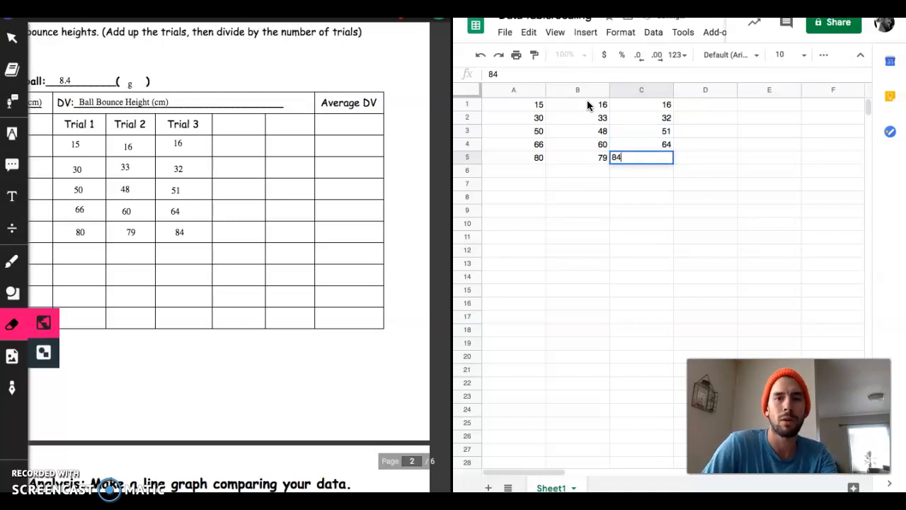
key("Return")
- Calculate the average of the first row's three trials in cell E1 with the formula =(A1+B1+C1)/3
key("Right")
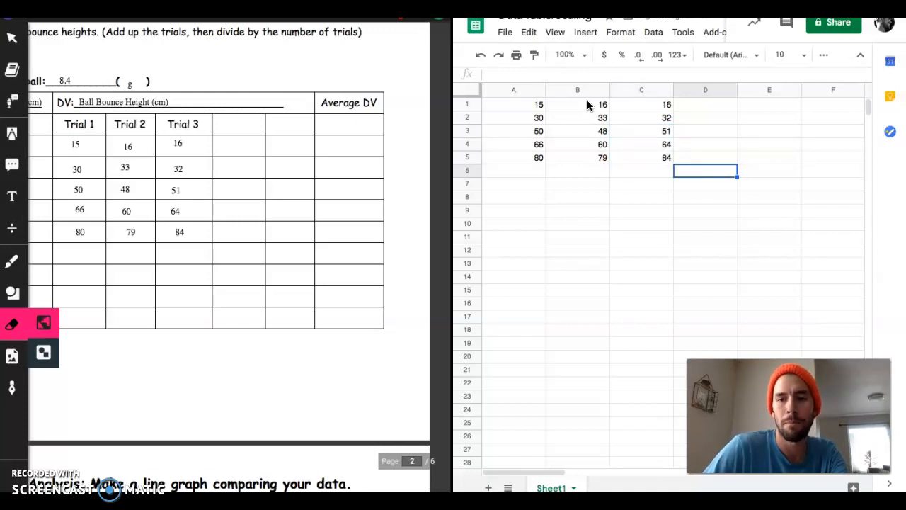
key("Right")
key("Up")
key("Up")
key("Up")
key("Up")
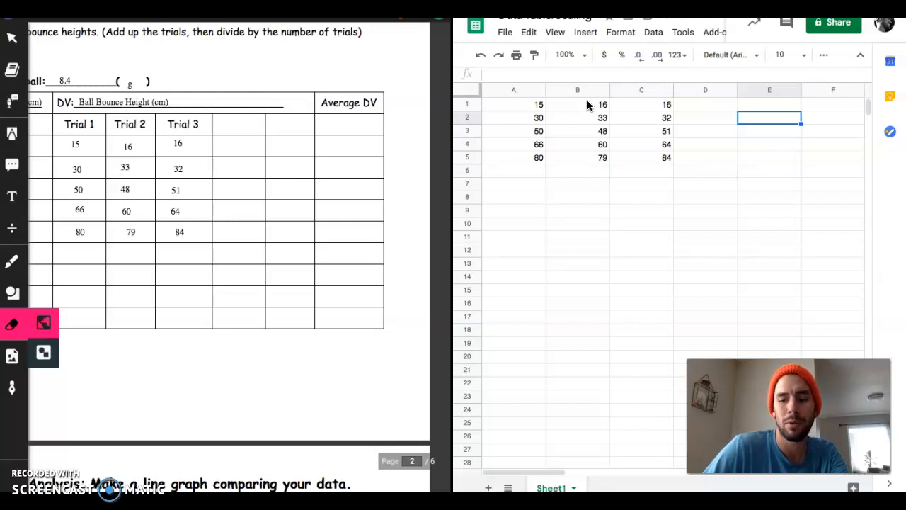
key("Up")
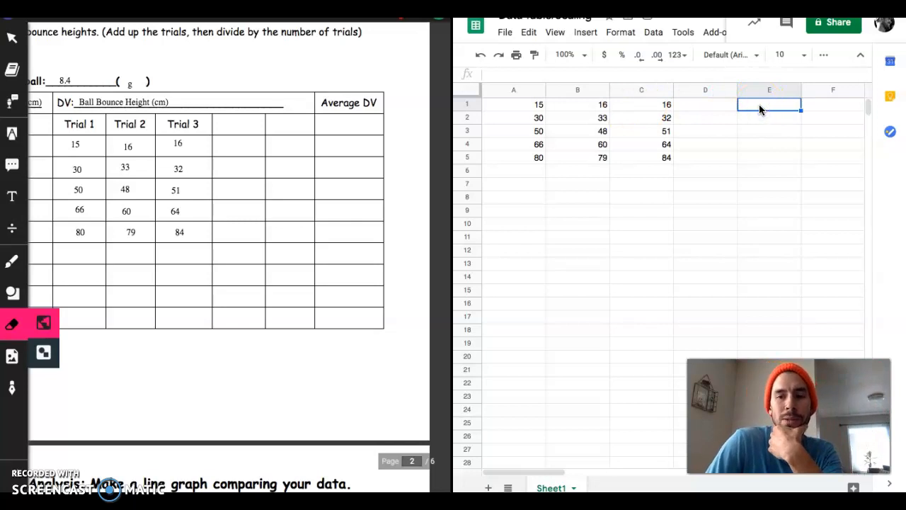
type("=")
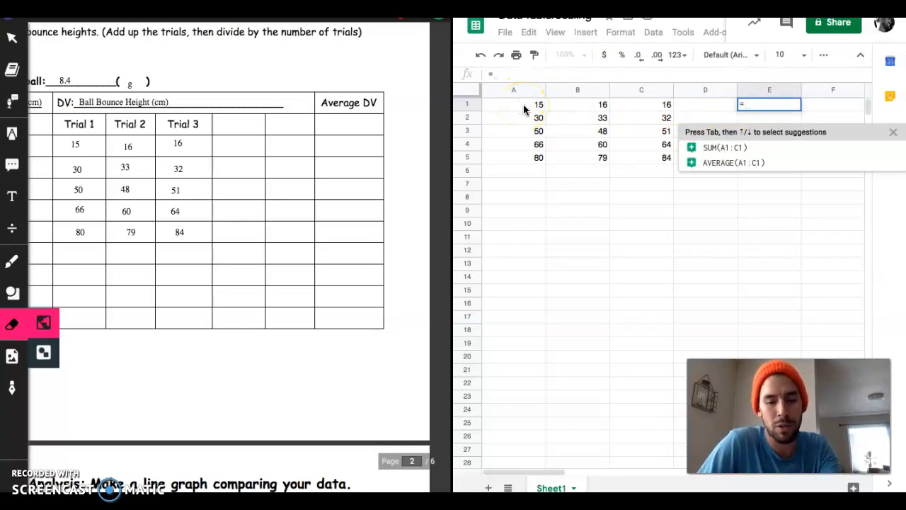
type("(")
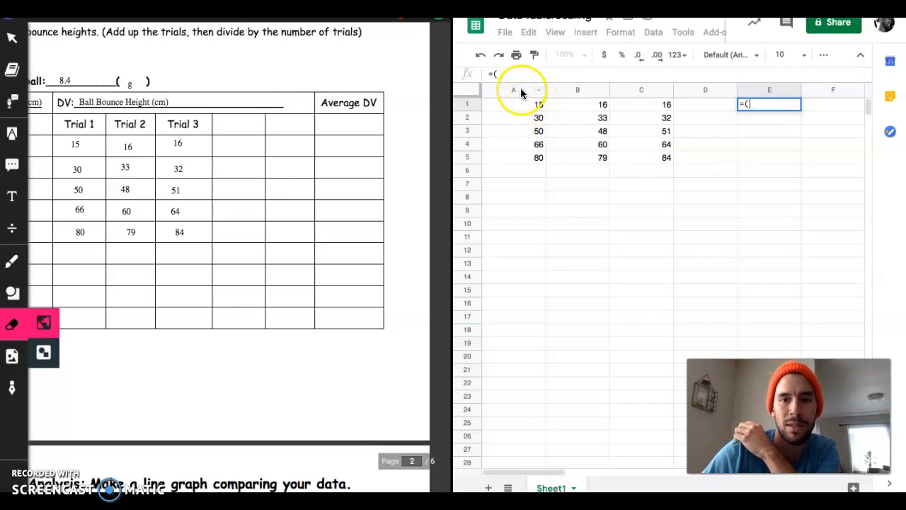
left_click(521, 106)
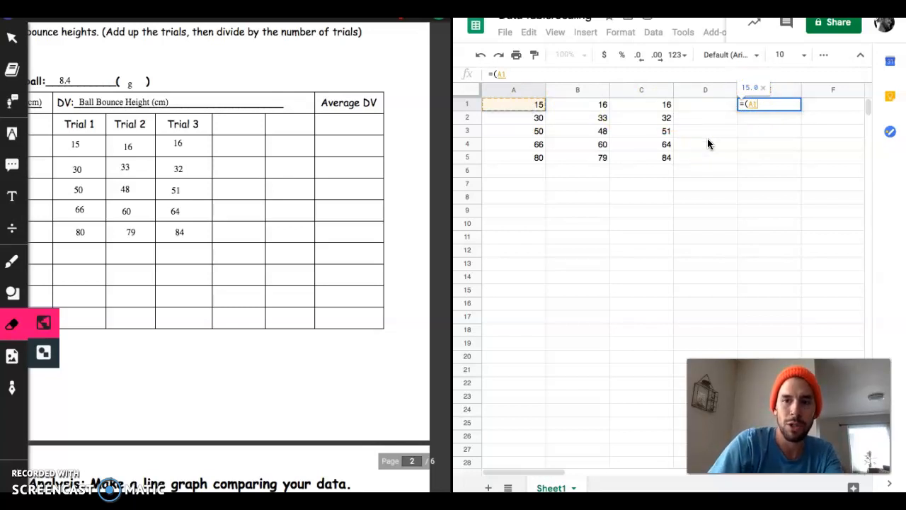
type("+")
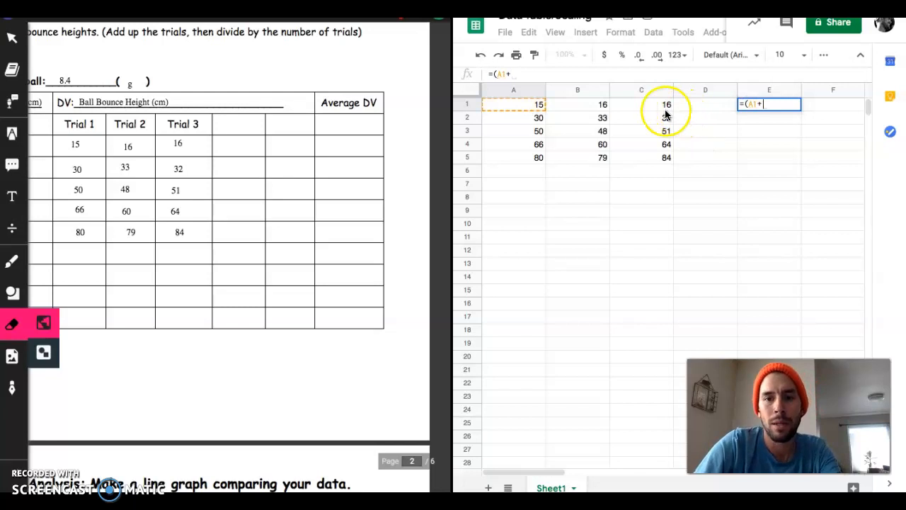
left_click(592, 105)
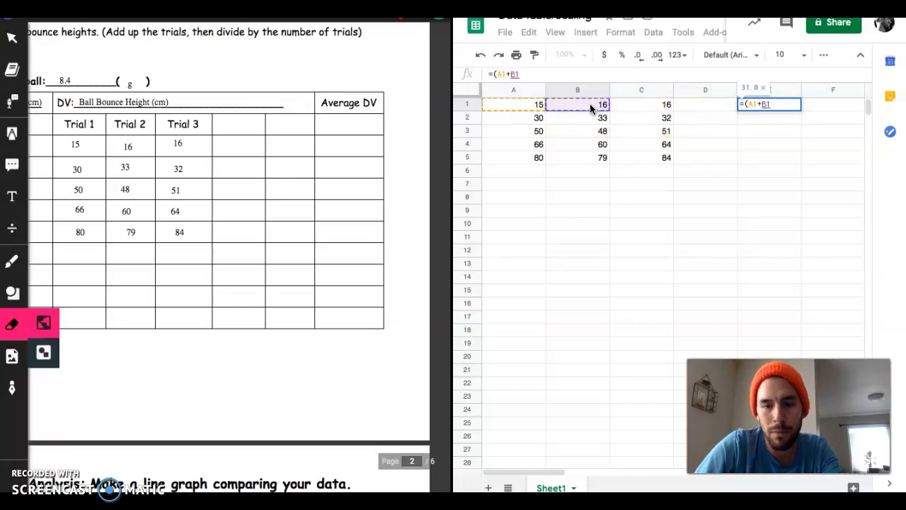
type("+")
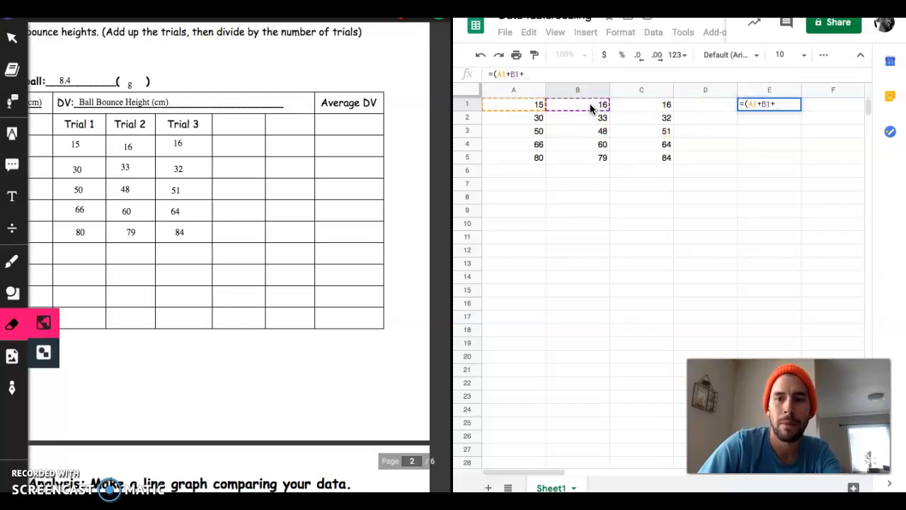
left_click(660, 105)
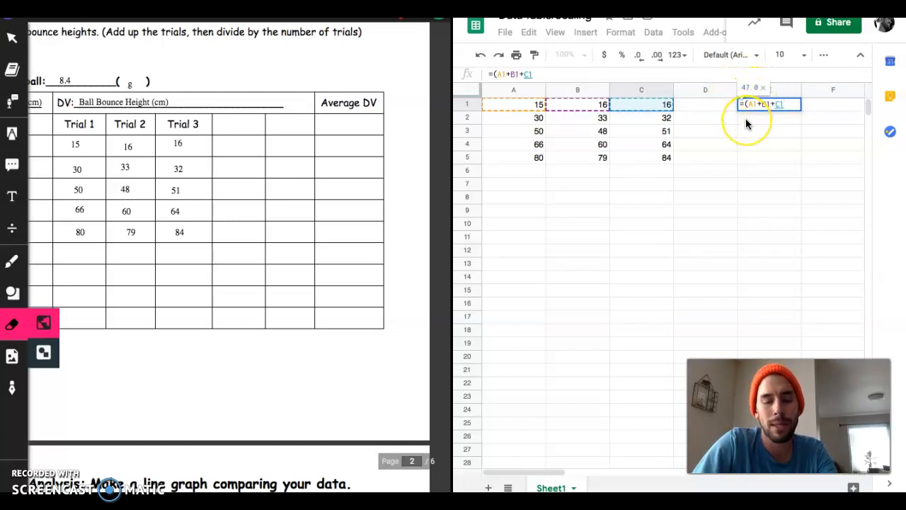
type(")")
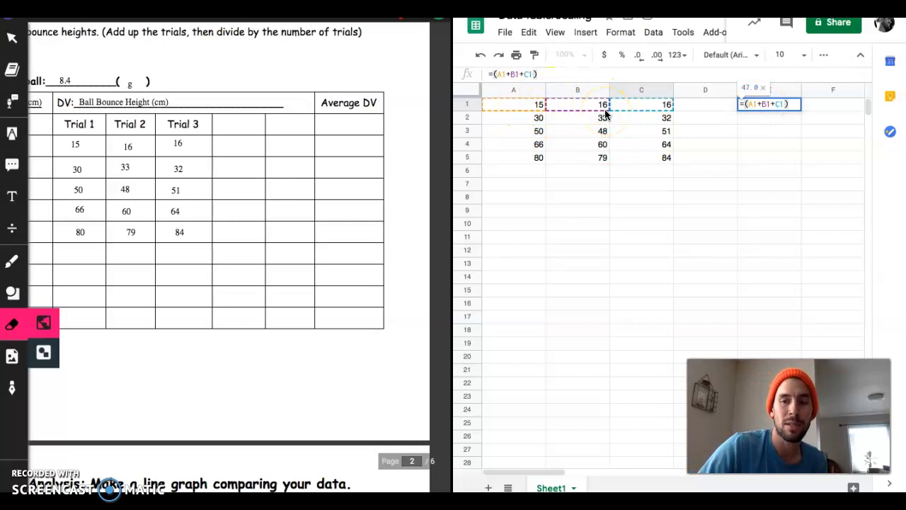
type("/3")
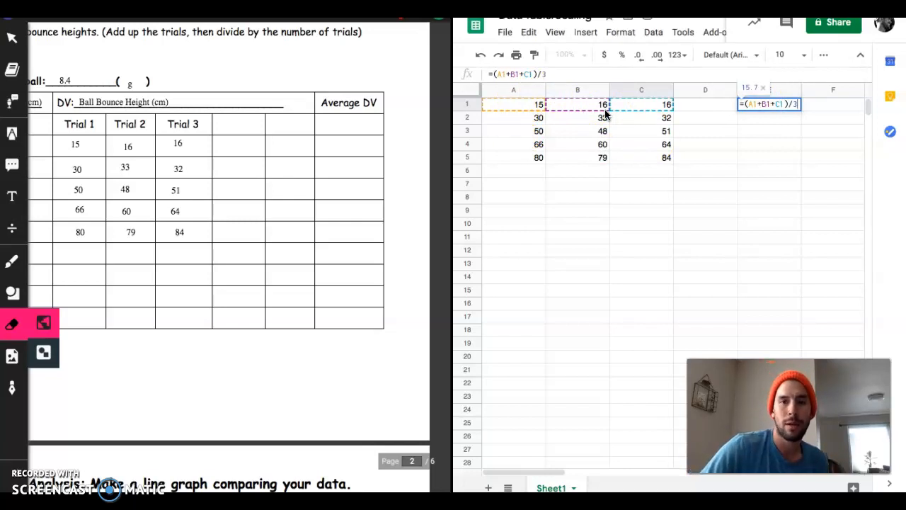
key("Return")
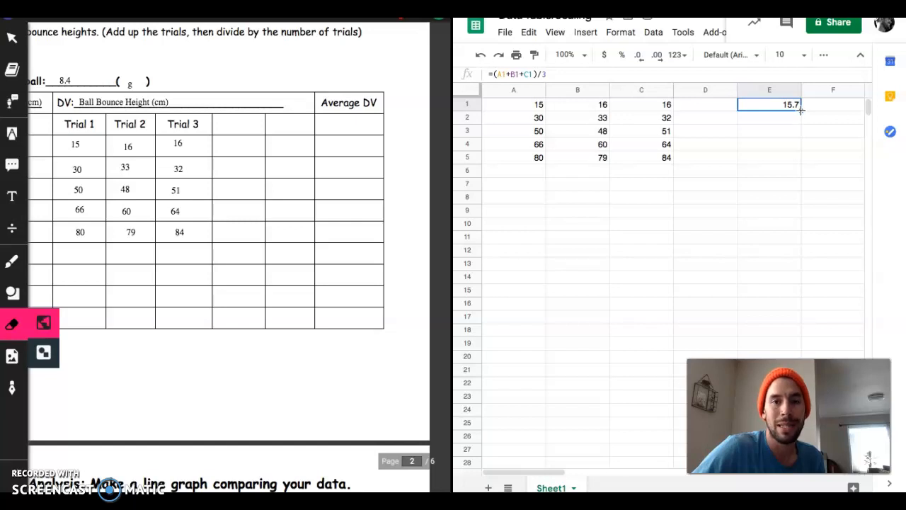
- Fill the averaging formula from E1 down through E5
left_click_drag(800, 111, 800, 111)
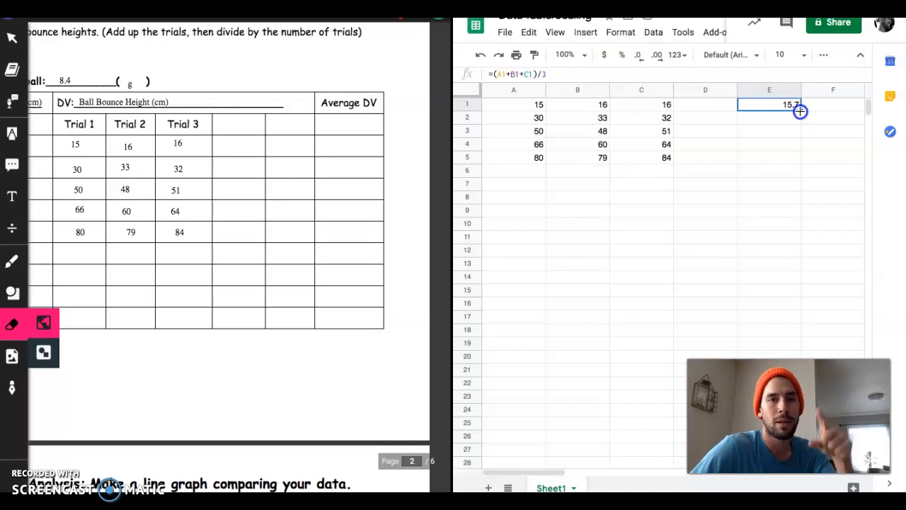
left_click_drag(800, 111, 797, 156)
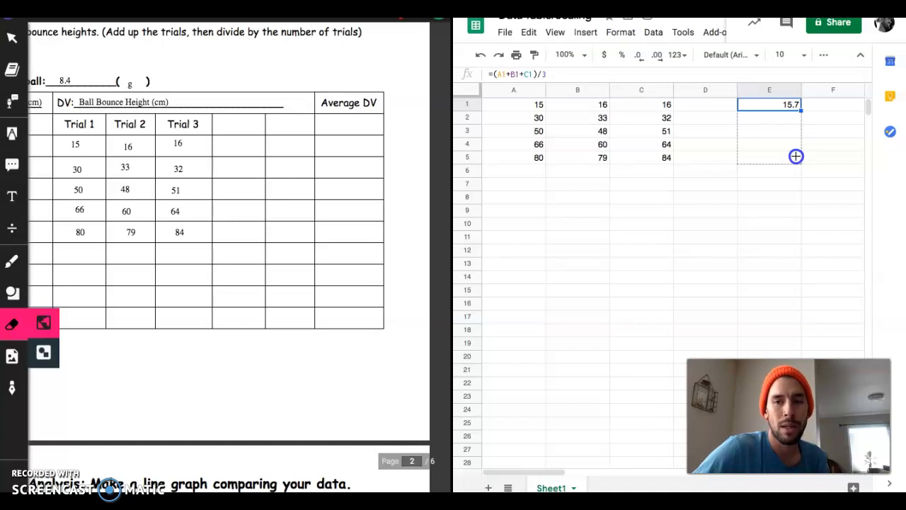
left_click_drag(796, 156, 796, 157)
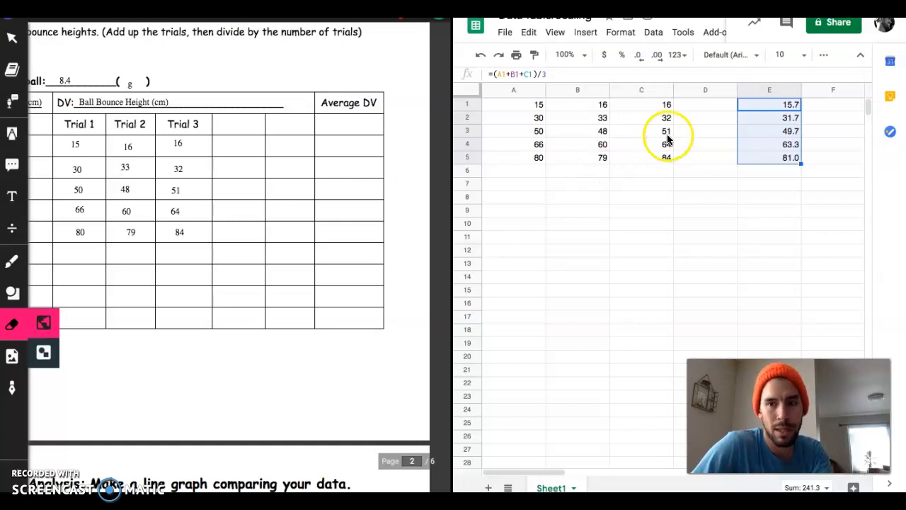
- Copy the averages in E1 to E5 and paste them into a new text box in the worksheet's first Average DV cell
key("ctrl+c")
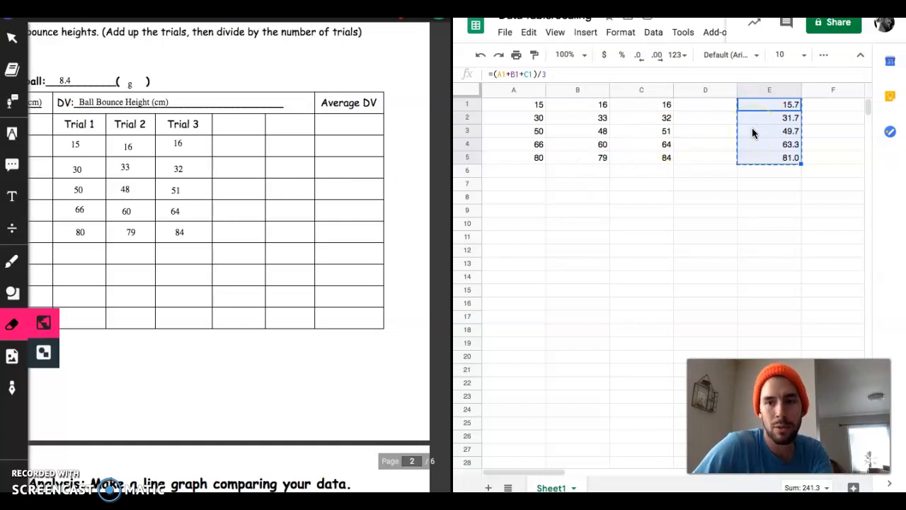
left_click(333, 149)
left_click(9, 196)
left_click(326, 143)
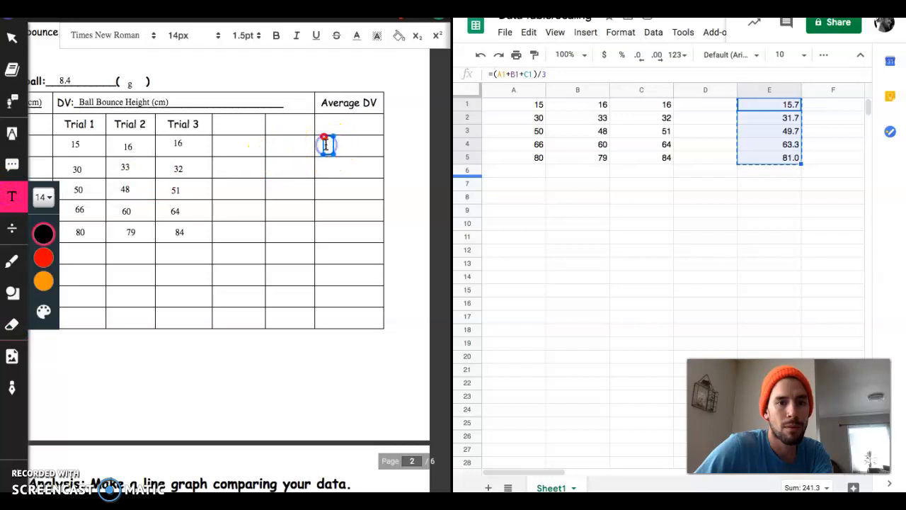
key("ctrl+v")
- Split the pasted averages with line breaks so 15.7, 31.7, 49.7, 63.3 and 81.0 sit in separate Average DV rows
left_click(248, 146)
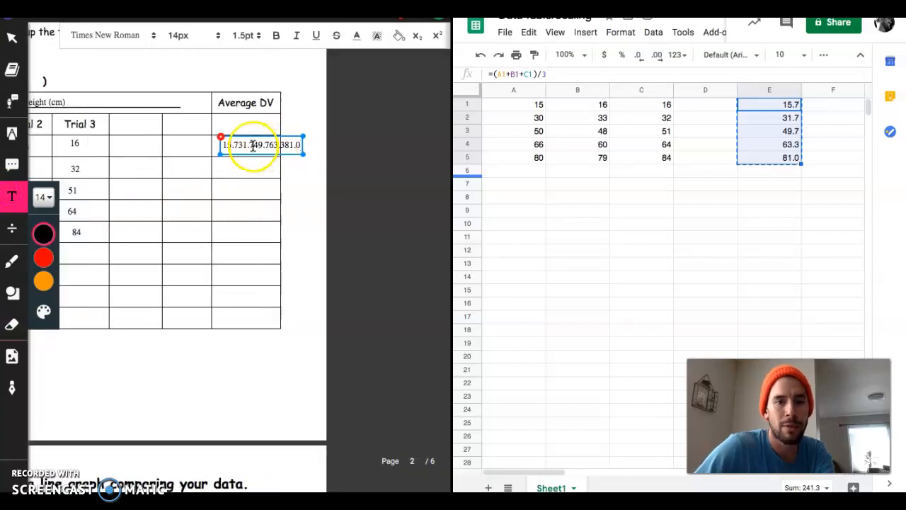
left_click(308, 142)
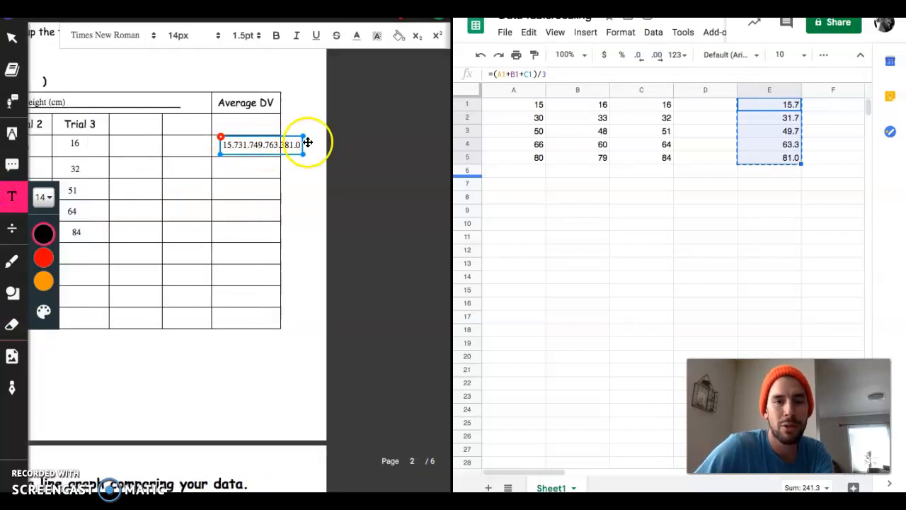
left_click(237, 144)
key("Return")
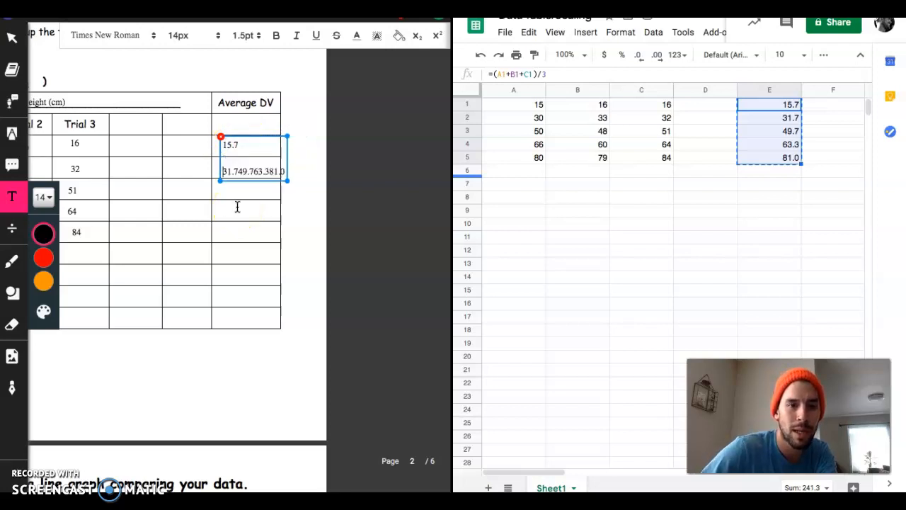
left_click(238, 173)
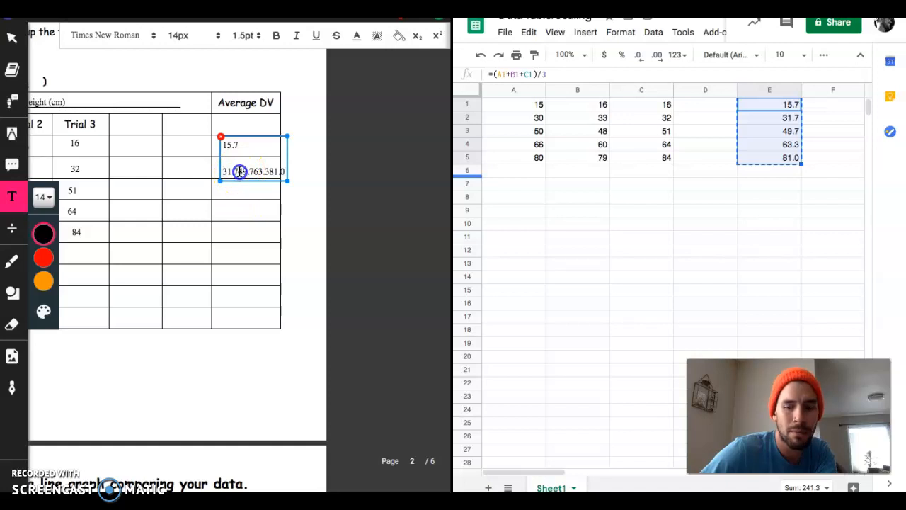
key("Return")
left_click(240, 184)
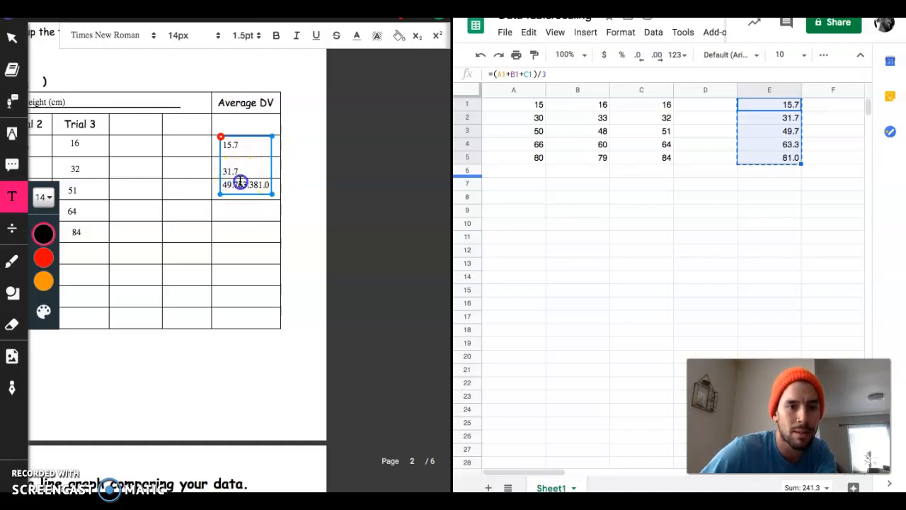
key("Return")
left_click(239, 210)
key("Return")
left_click(285, 213)
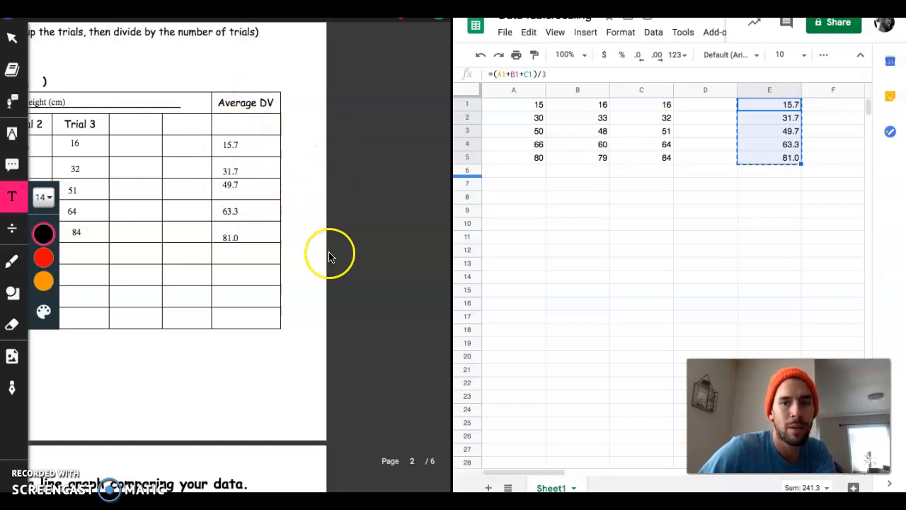
- Replace the Trial 3 values in spreadsheet cells C1 to C5 with 0
scroll(240, 249, "left", 4)
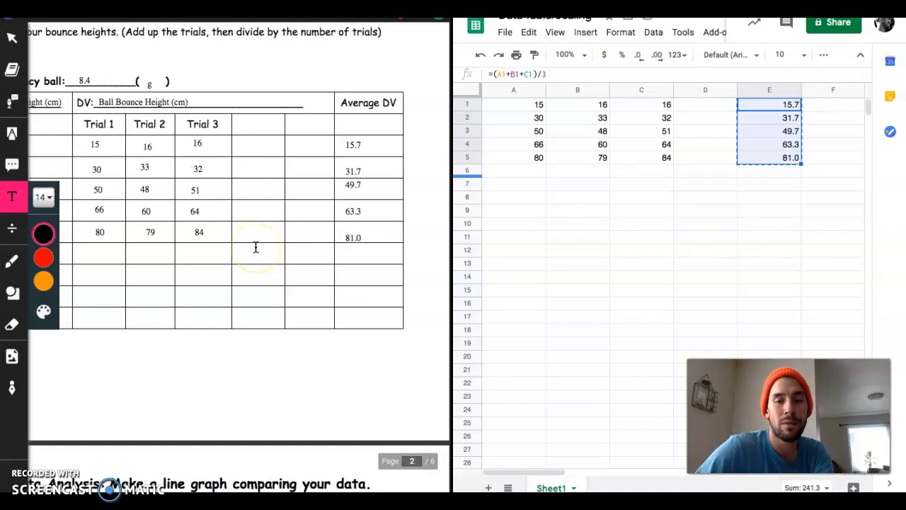
scroll(256, 247, "left", 2)
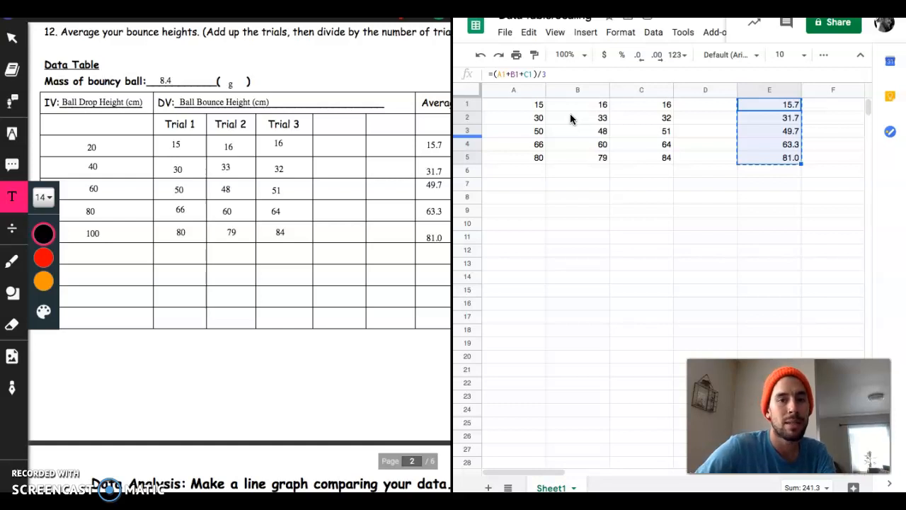
left_click(622, 104)
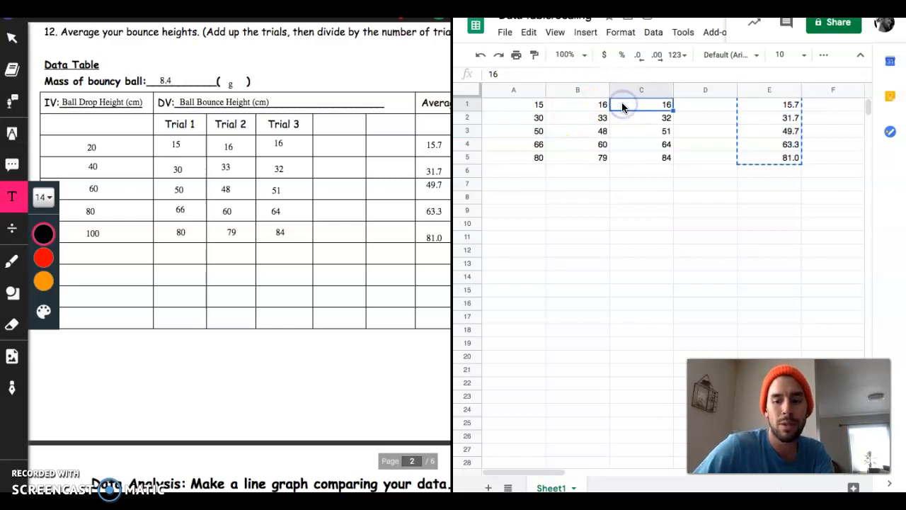
type("0")
key("Return")
type("0")
key("Return")
type("0")
key("Return")
type("0")
key("Return")
type("0")
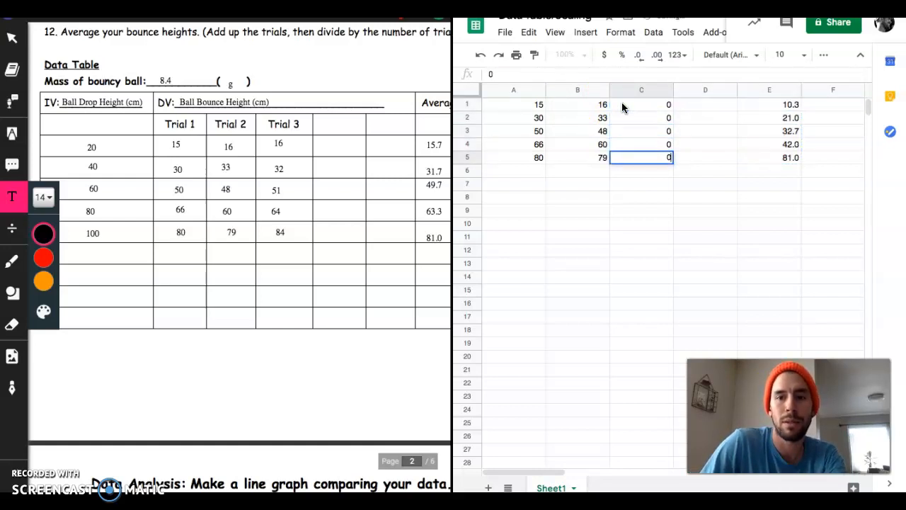
key("Return")
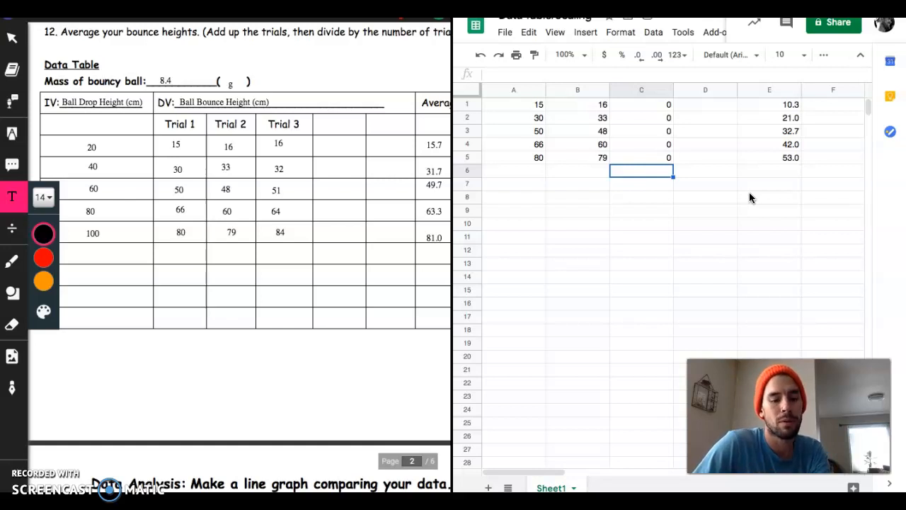
- Undo the zero entries in cells C1 to C5 to restore the Trial 3 values
key("ctrl+z")
key("ctrl+z")
key("ctrl+z")
key("ctrl+z")
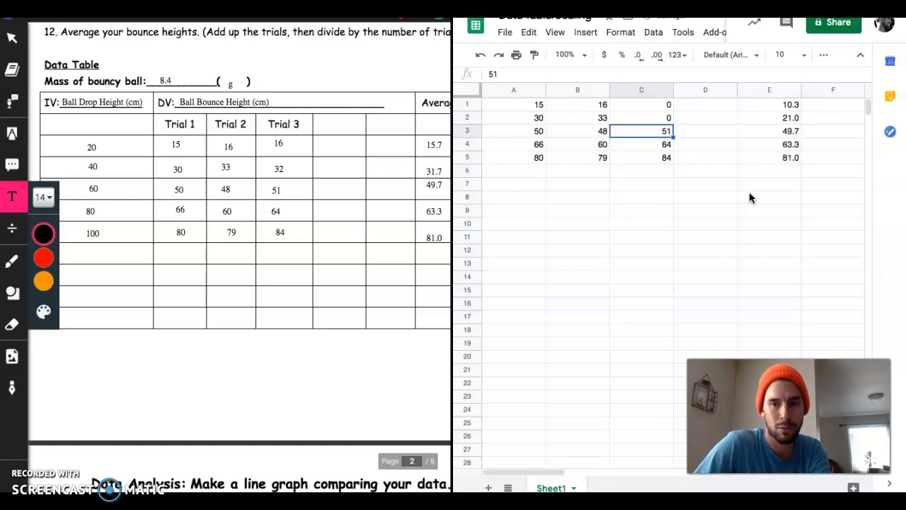
key("ctrl+z")
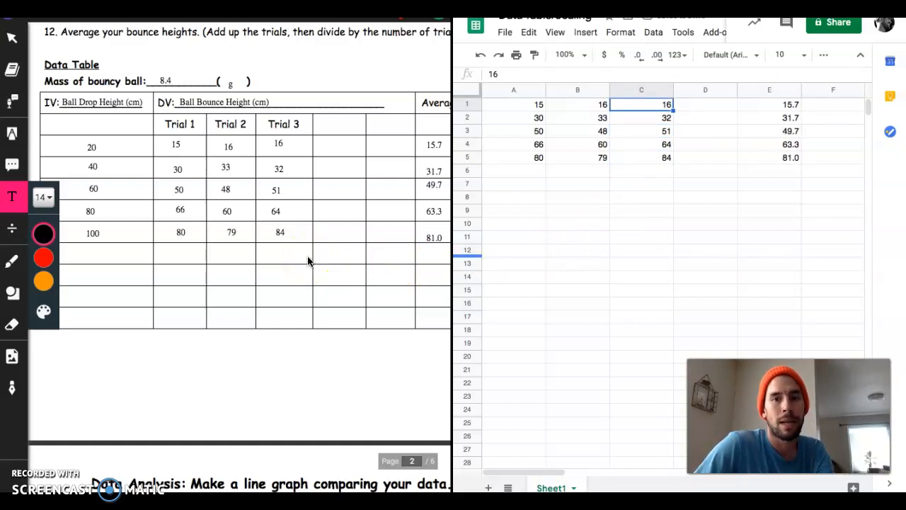
- Go to the worksheet's graph grid, label spreadsheet cell A7 "x-axis" and enter 35 in B7
scroll(308, 262, "left", 3)
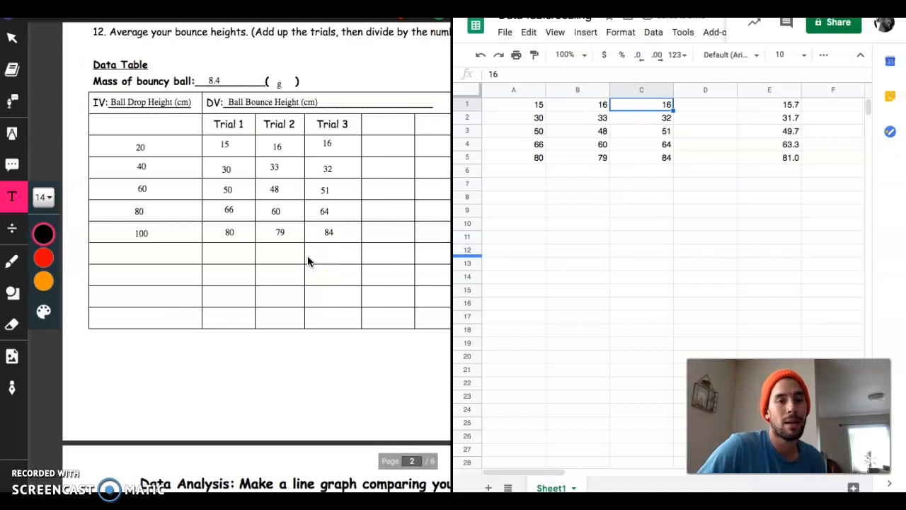
scroll(308, 262, "right", 1)
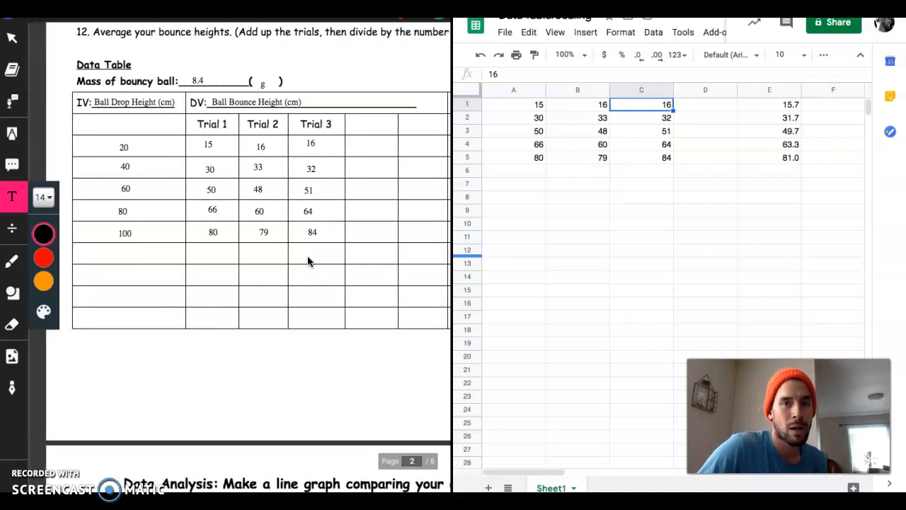
scroll(307, 262, "down", 10)
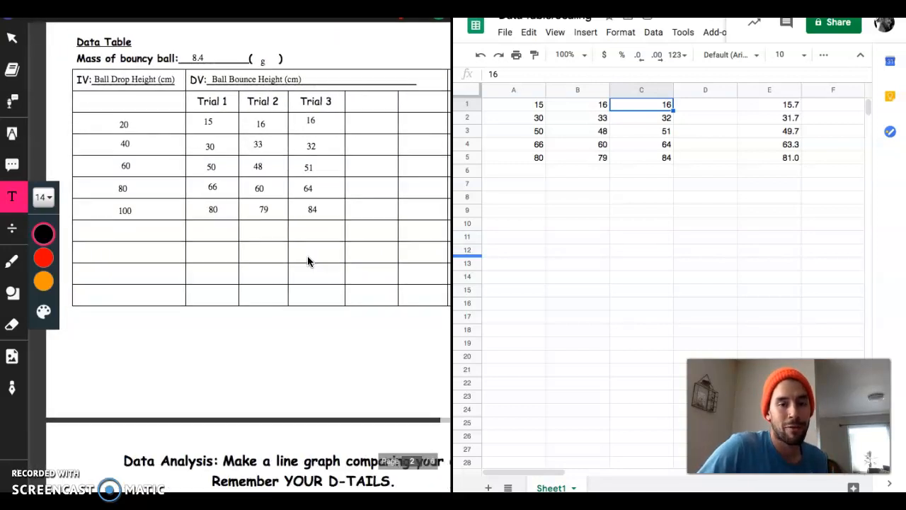
scroll(307, 261, "down", 2)
scroll(307, 262, "left", 1)
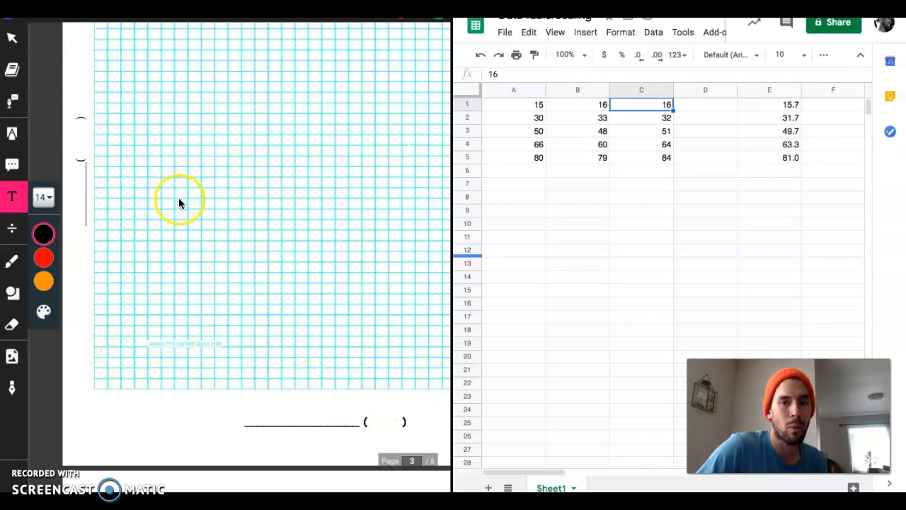
left_click(527, 187)
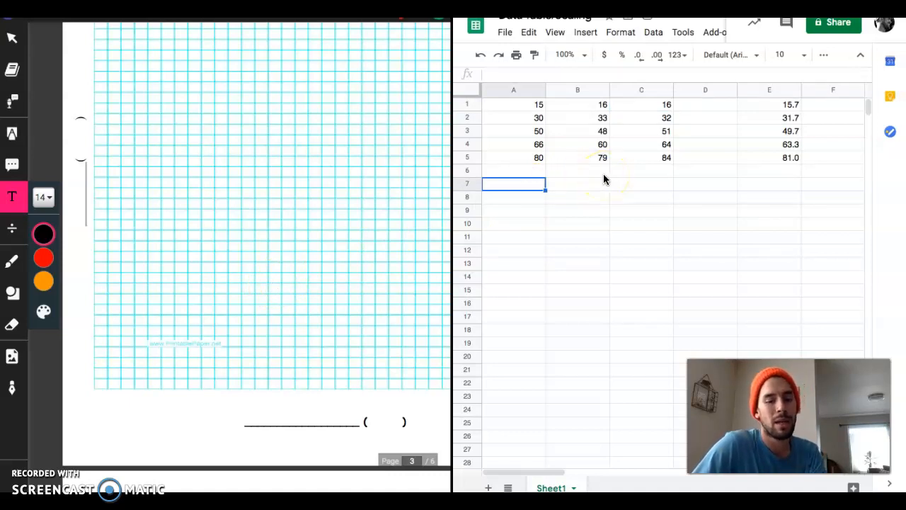
type("x-axis")
key("BackSpace")
key("BackSpace")
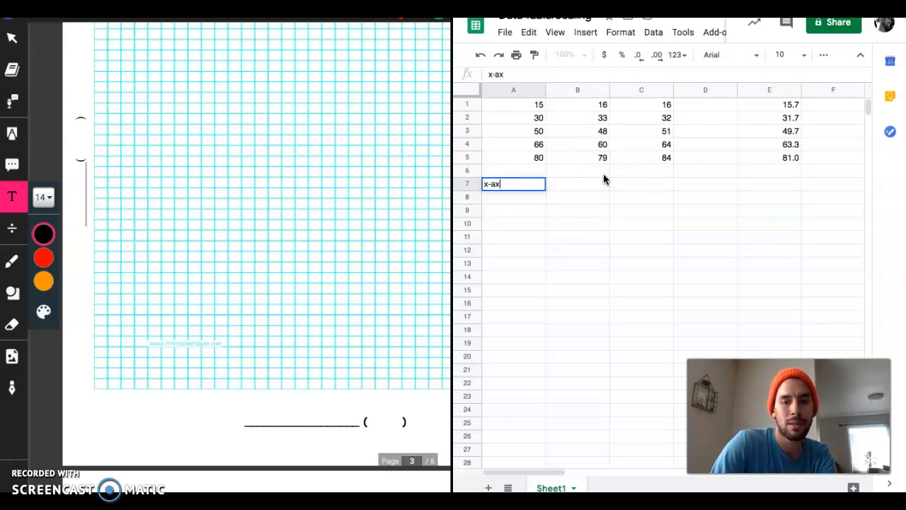
type("is")
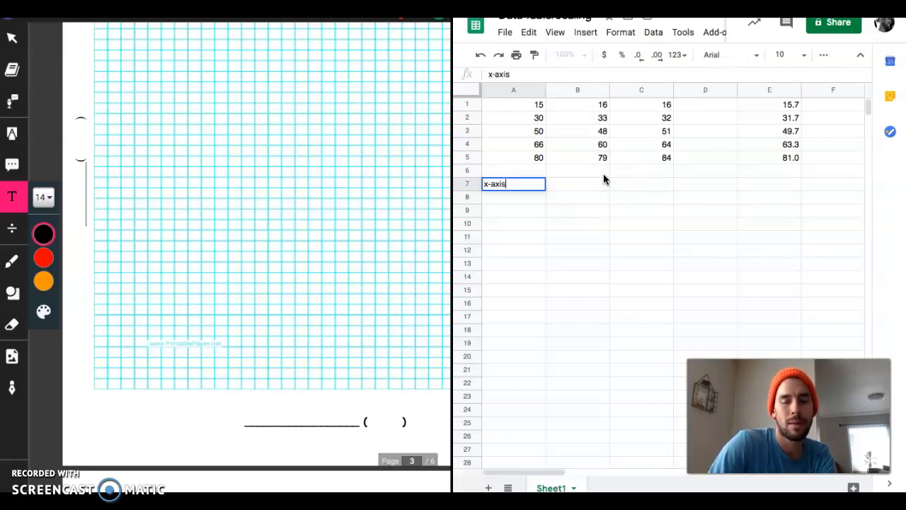
left_click(556, 185)
type("35")
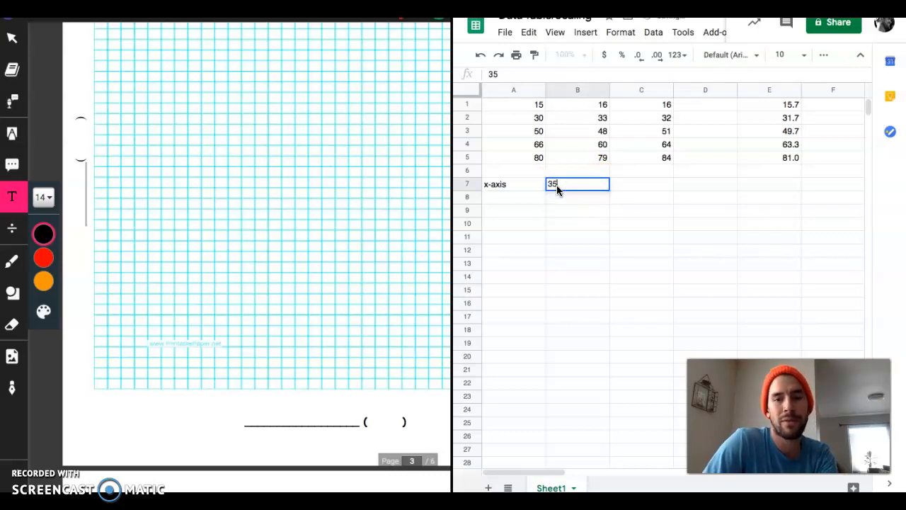
- Label cell A8 "y-axis" and enter 44 in B8
left_click(500, 202)
type("y-")
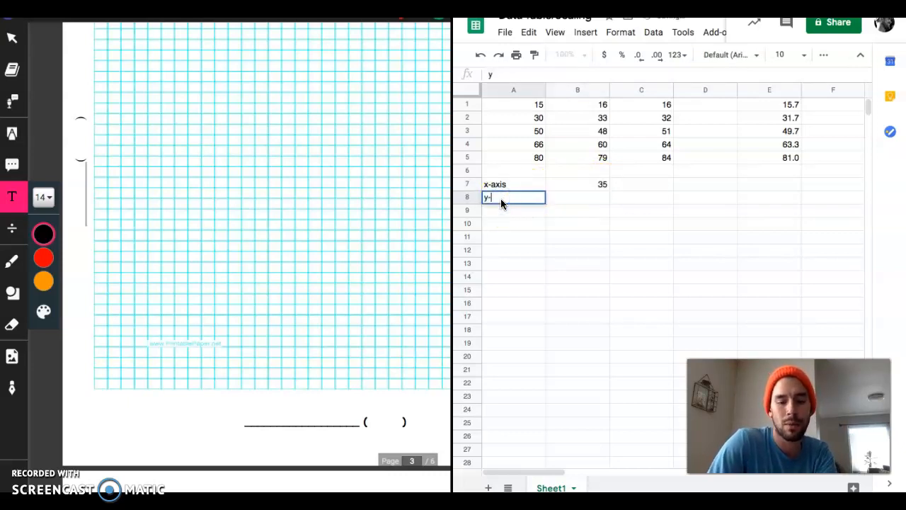
type("axi")
key("BackSpace")
type("xis")
left_click(574, 200)
type("44")
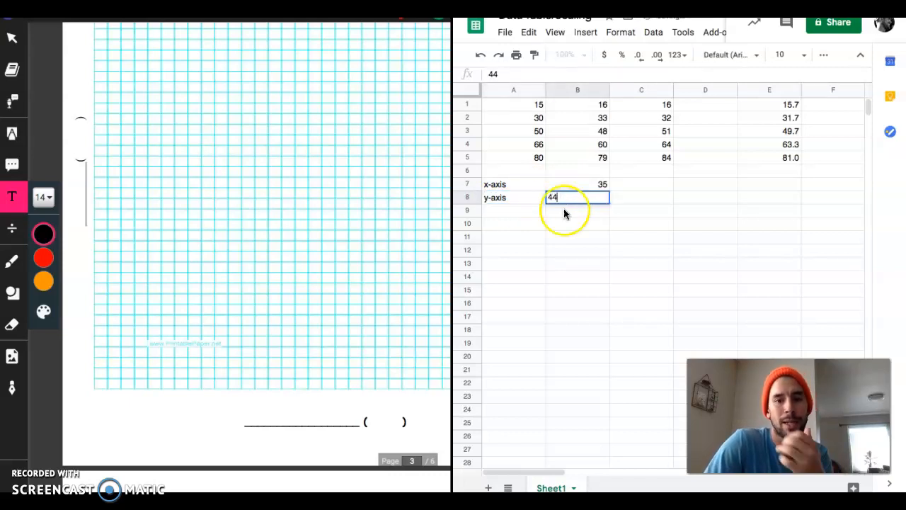
- Calculate the x-axis scale in cell A10 by dividing the largest drop height by the box count with =100/35
left_click(524, 222)
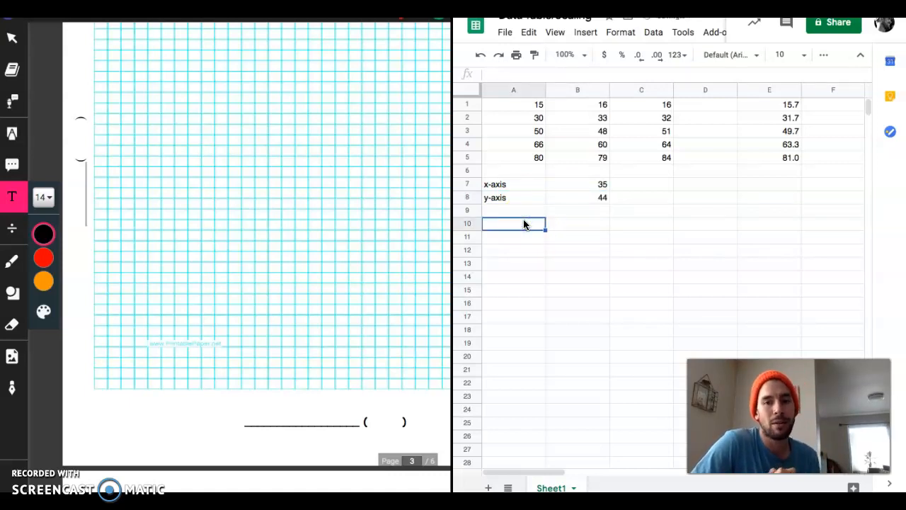
left_click(352, 215)
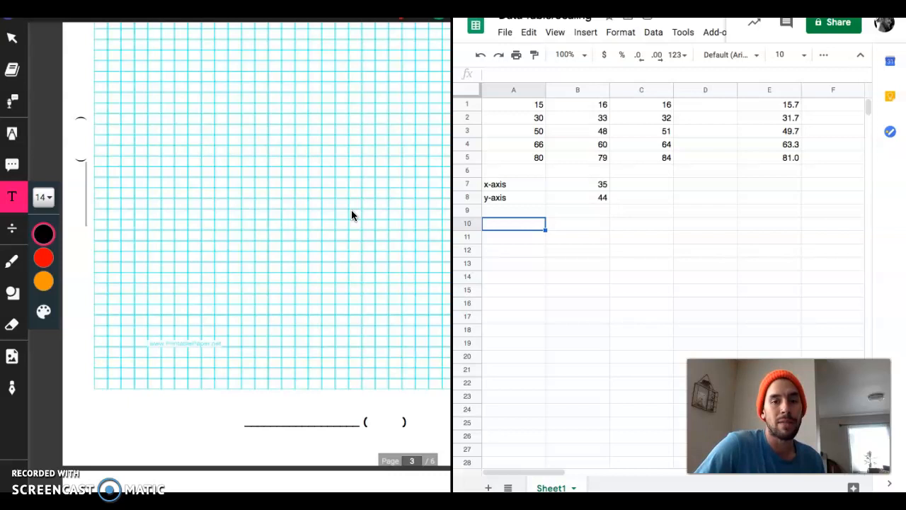
scroll(352, 212, "up", 10)
scroll(351, 209, "up", 1)
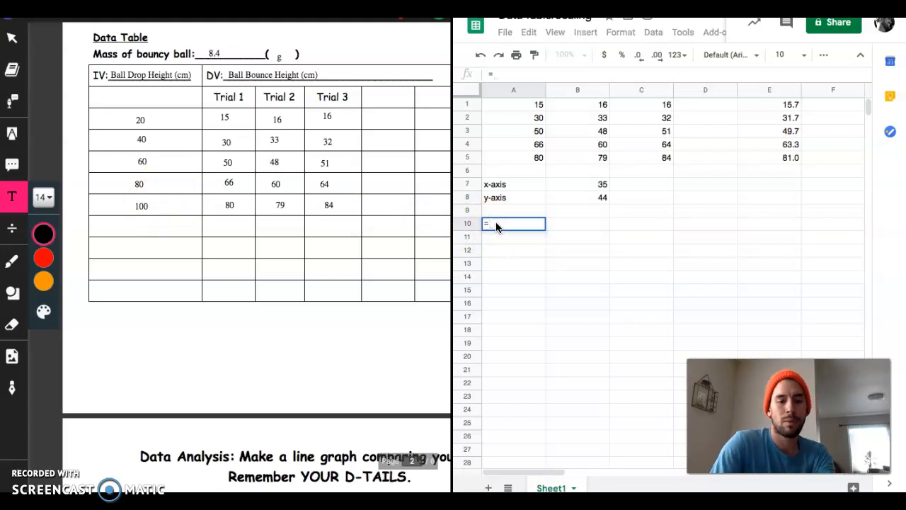
type("=100")
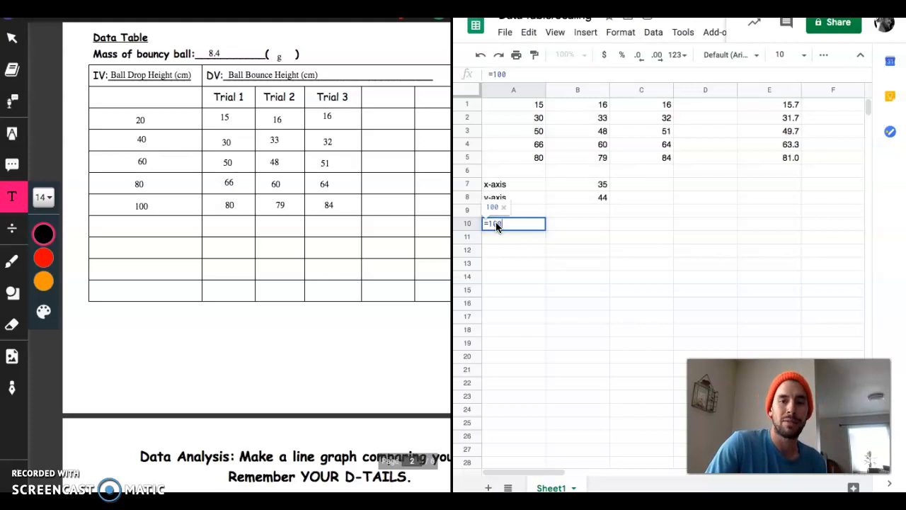
type("/")
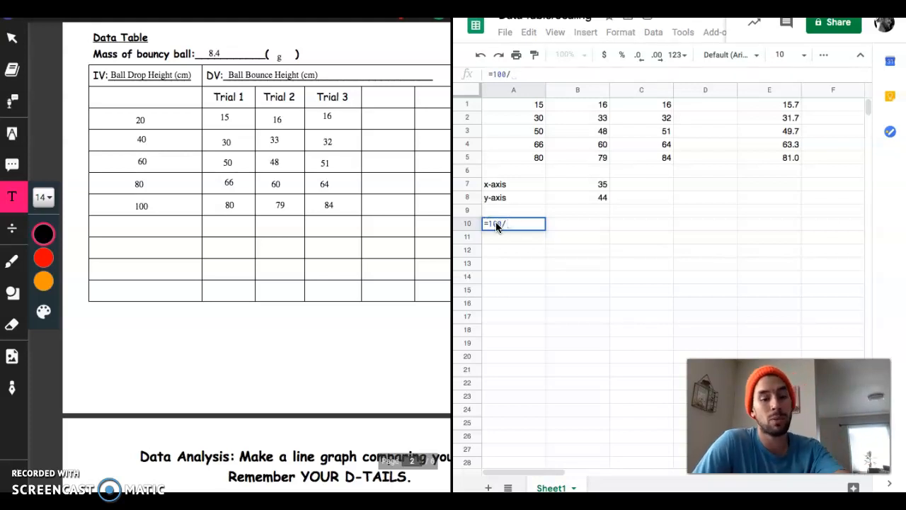
type("35")
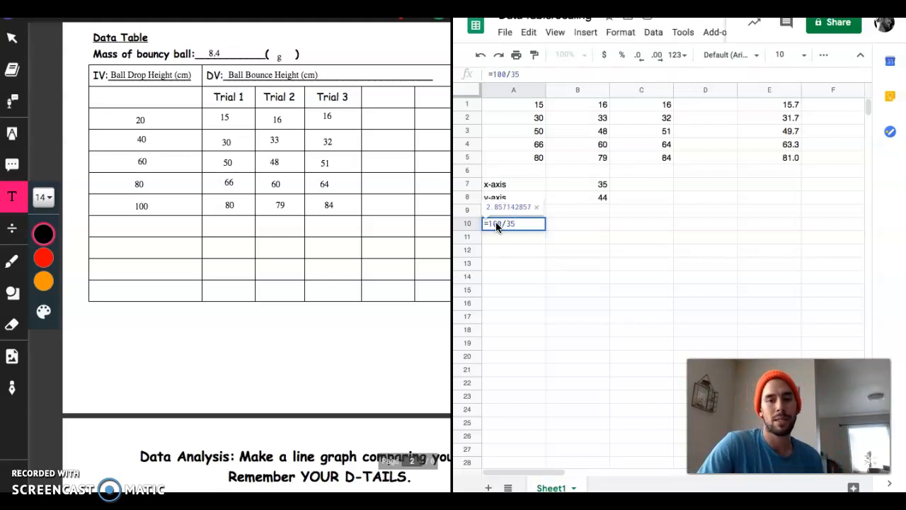
key("Return")
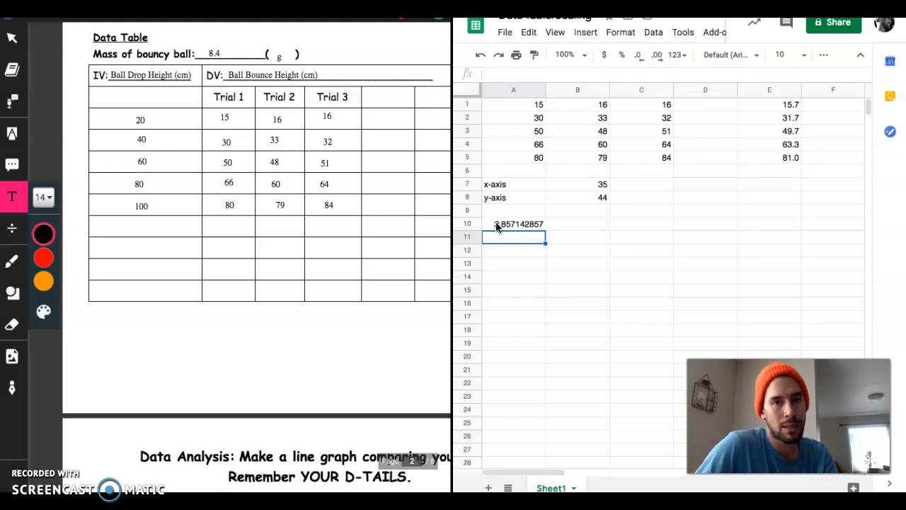
- Examine the full width of the blank graph grid on page 3 of the worksheet against the calculated x-axis scale
left_click(360, 293)
scroll(360, 293, "down", 5)
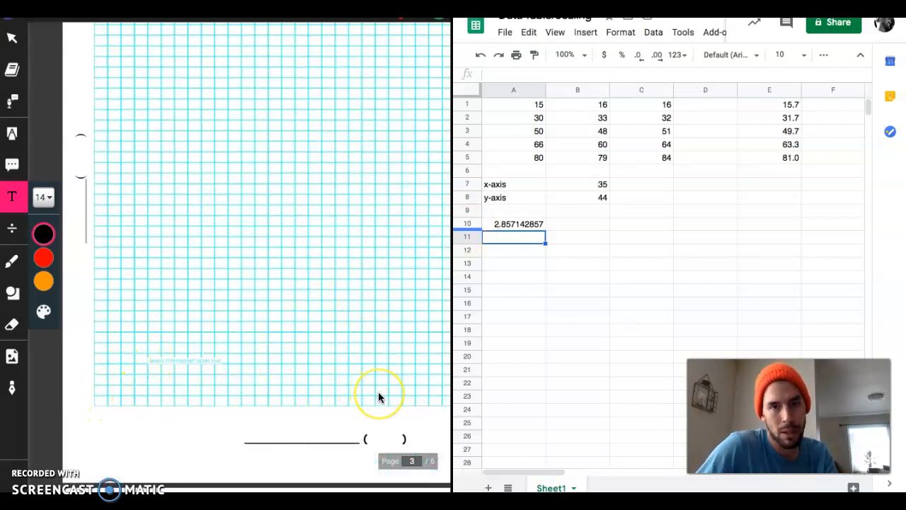
left_click(138, 361)
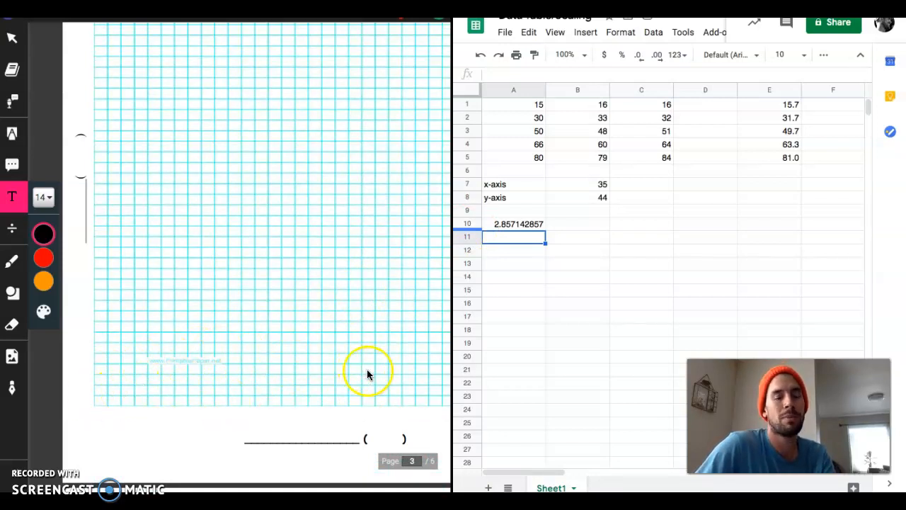
scroll(237, 376, "right", 3)
scroll(306, 366, "right", 3)
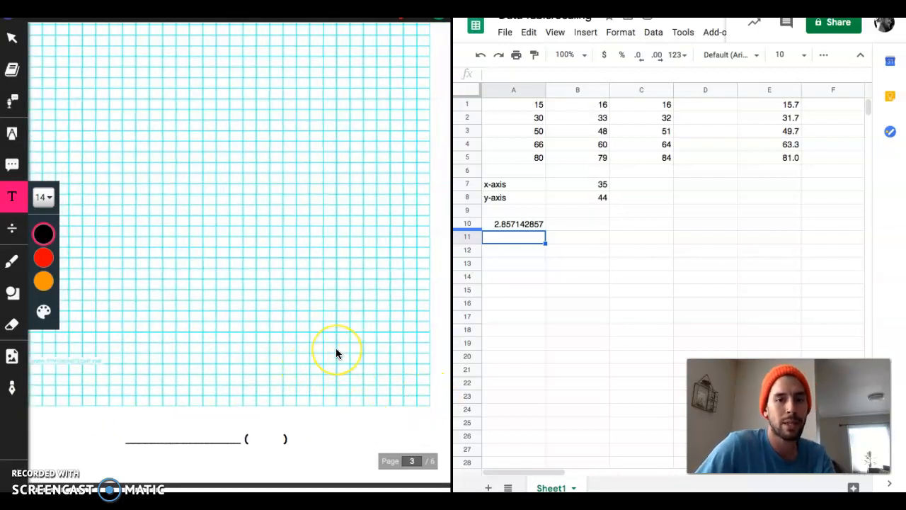
scroll(336, 347, "left", 4)
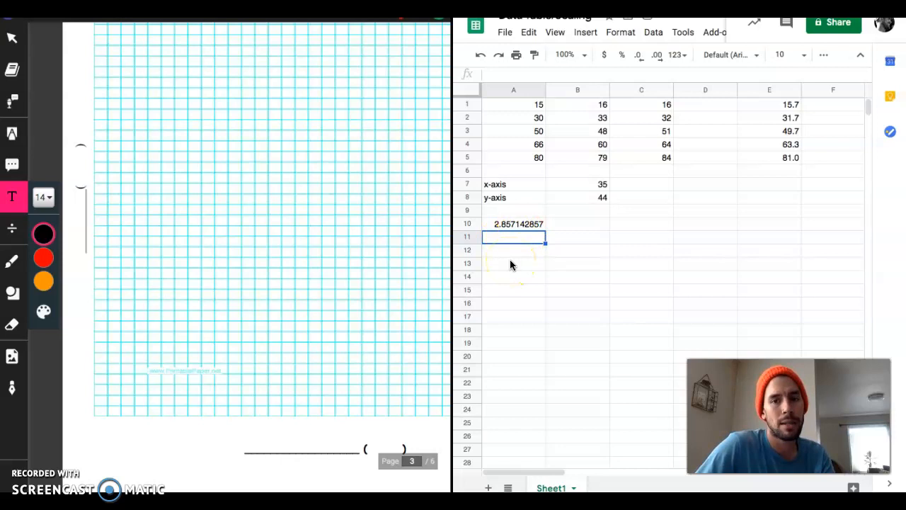
left_click(514, 218)
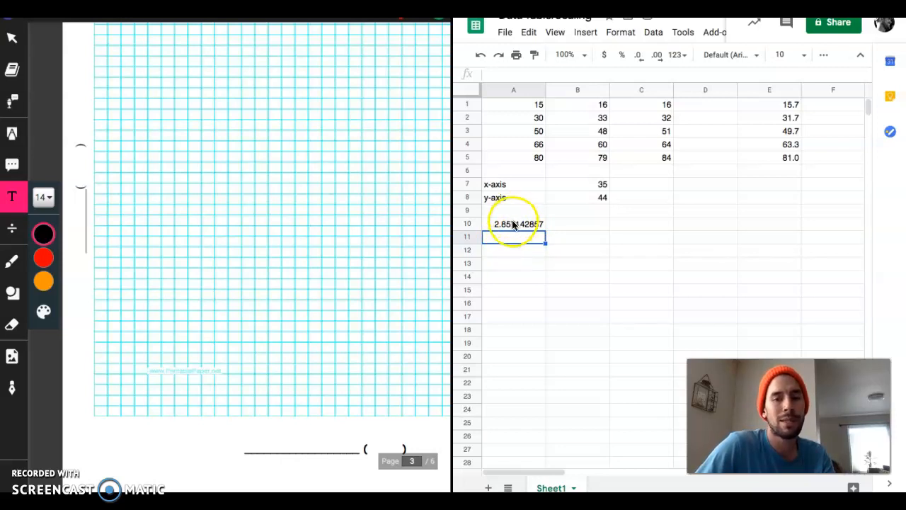
- Replace the scale formula in cell A10 with the rounded value 3 and enter 6 in A11
left_click(521, 279)
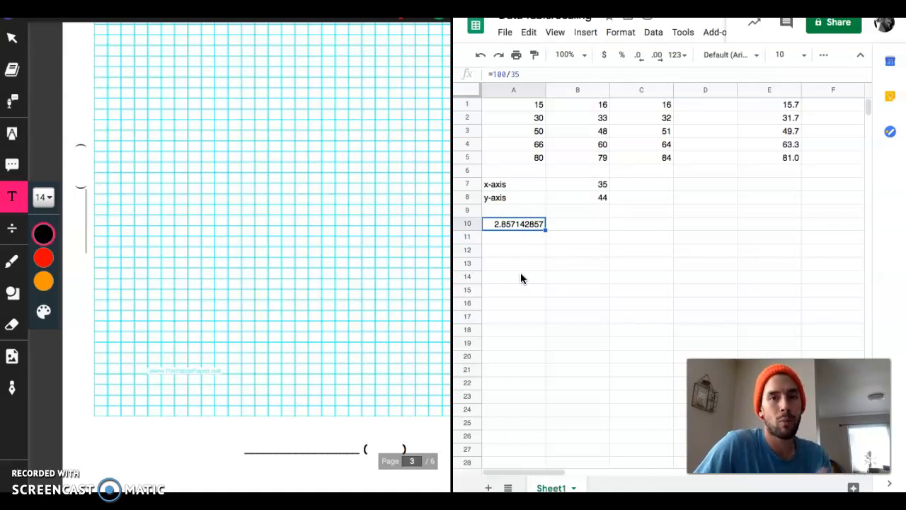
type("3")
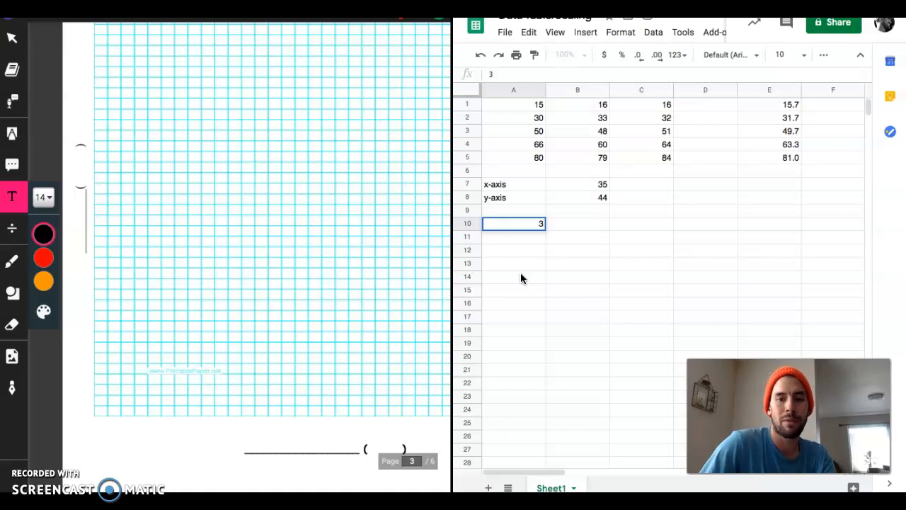
key("Return")
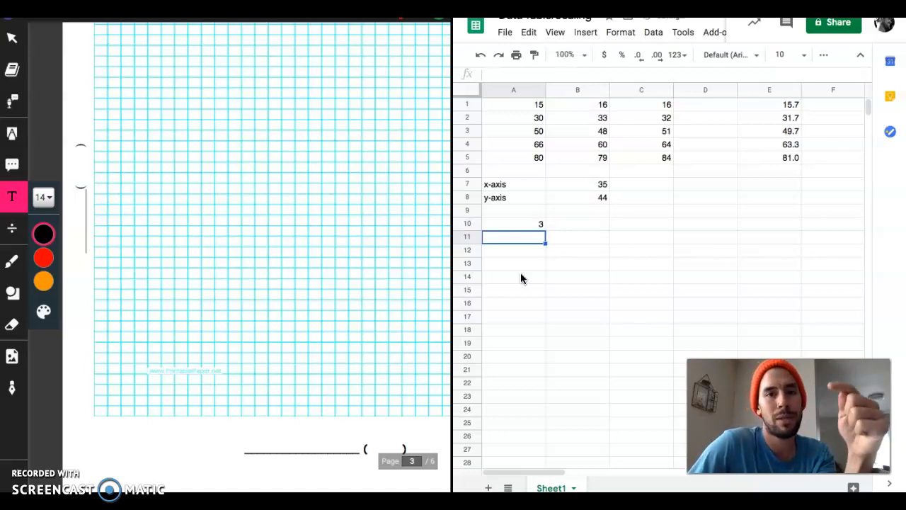
type("6")
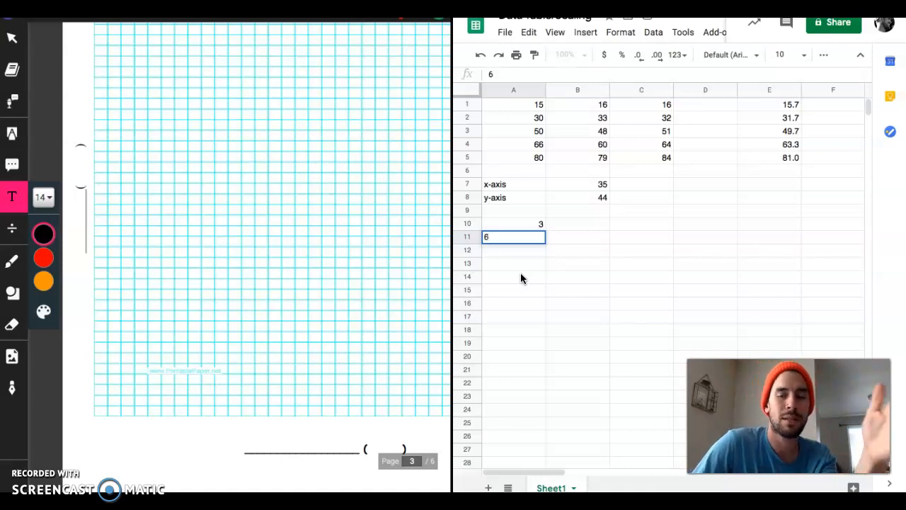
key("Return")
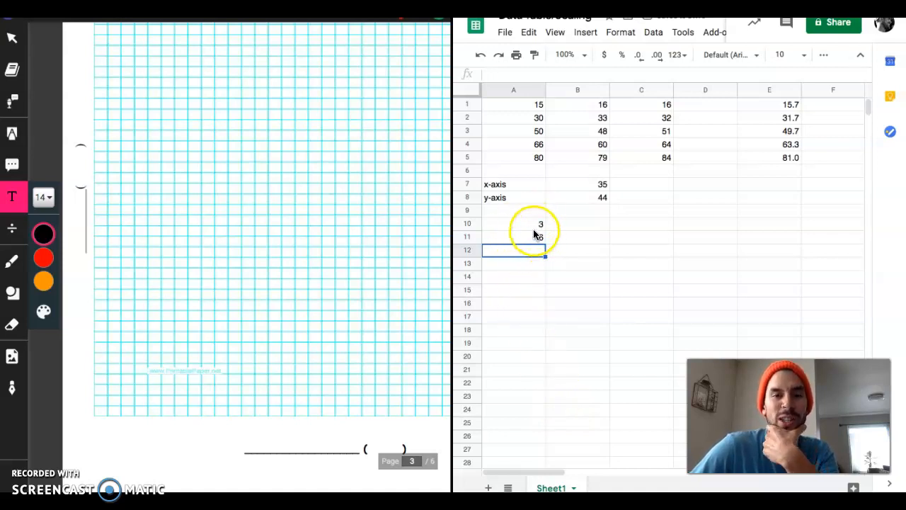
- Extend the step-of-3 series from cells A10:A11 down column A to 105 in row 44
left_click_drag(516, 223, 514, 242)
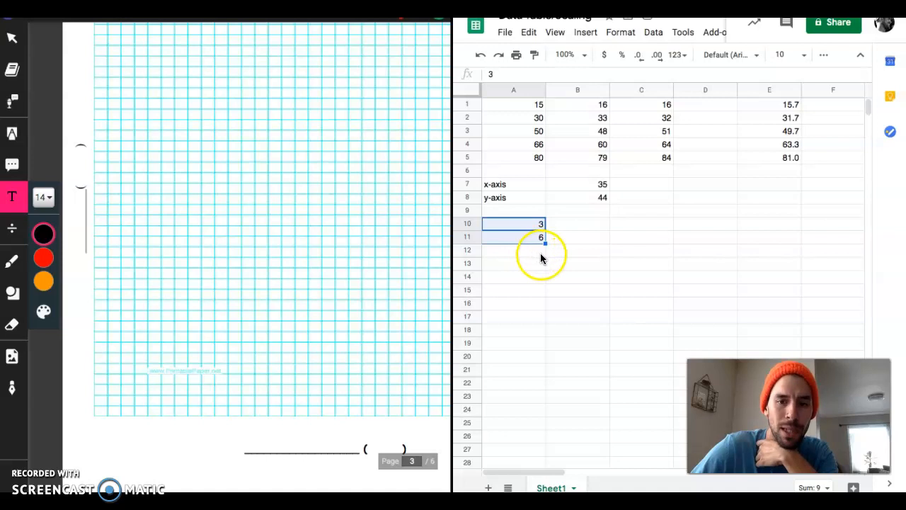
scroll(556, 262, "down", 2)
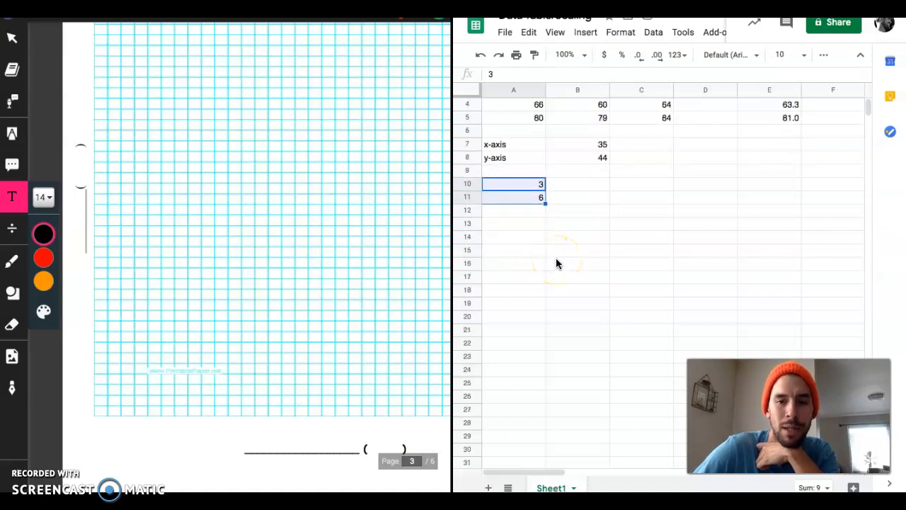
scroll(556, 262, "down", 1)
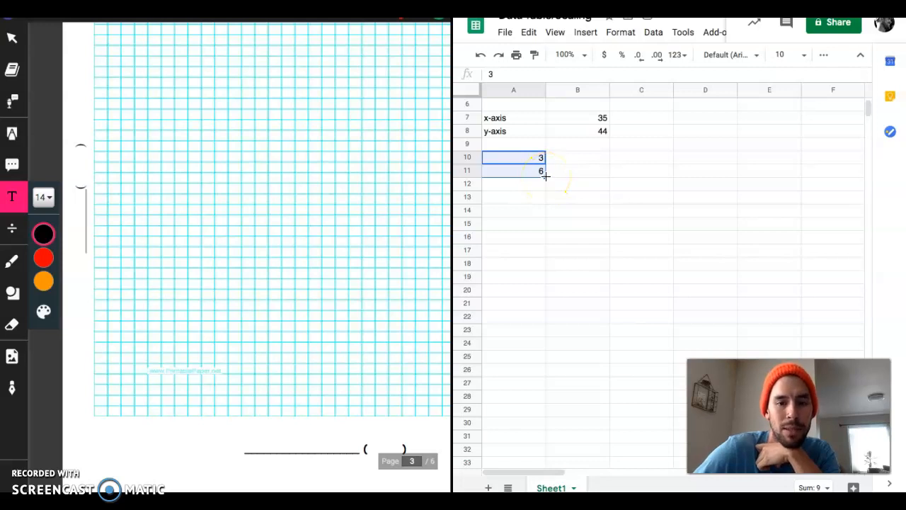
scroll(569, 205, "down", 3)
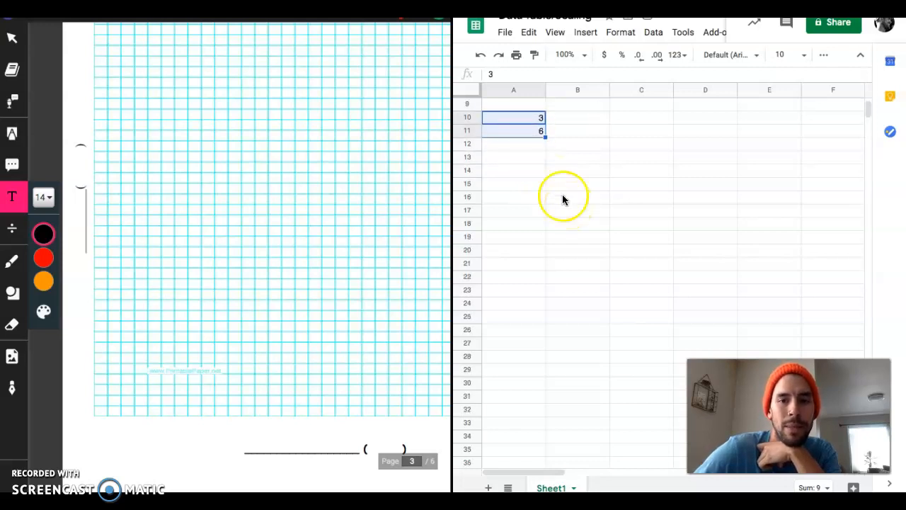
left_click_drag(545, 137, 544, 425)
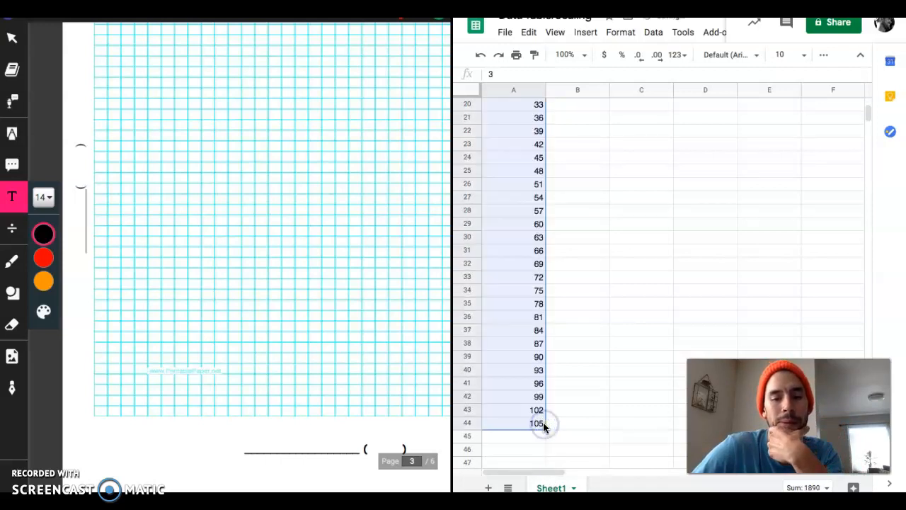
scroll(540, 217, "up", 3)
scroll(535, 219, "up", 1)
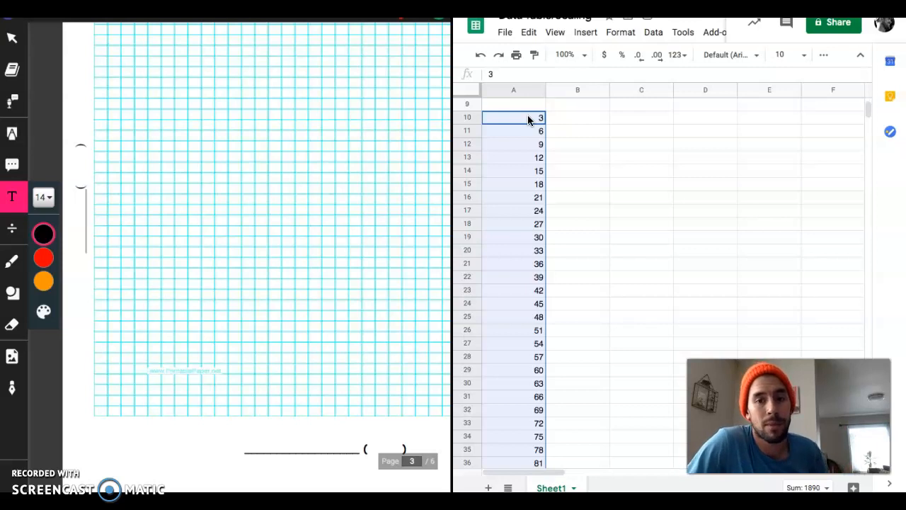
- Clear the values 102 and 105 from cells A43 and A44 so the scale ends at 99
scroll(524, 208, "down", 3)
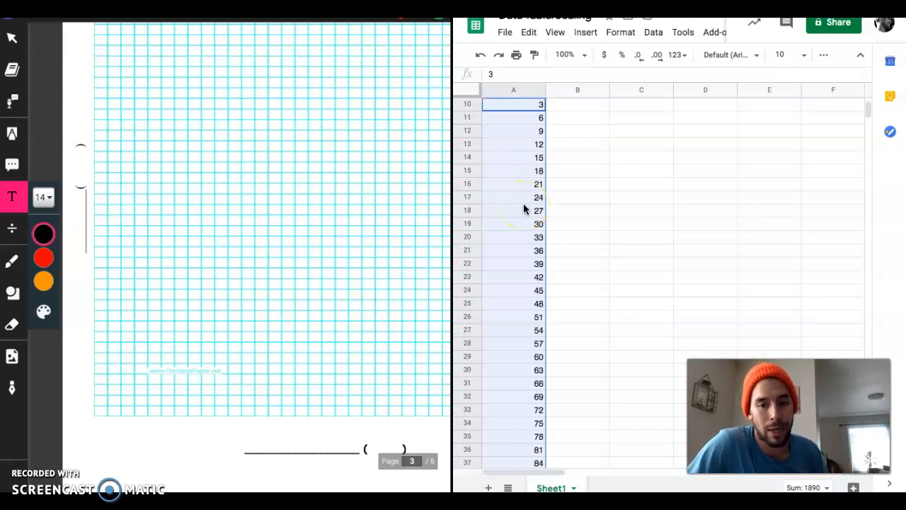
scroll(524, 208, "down", 3)
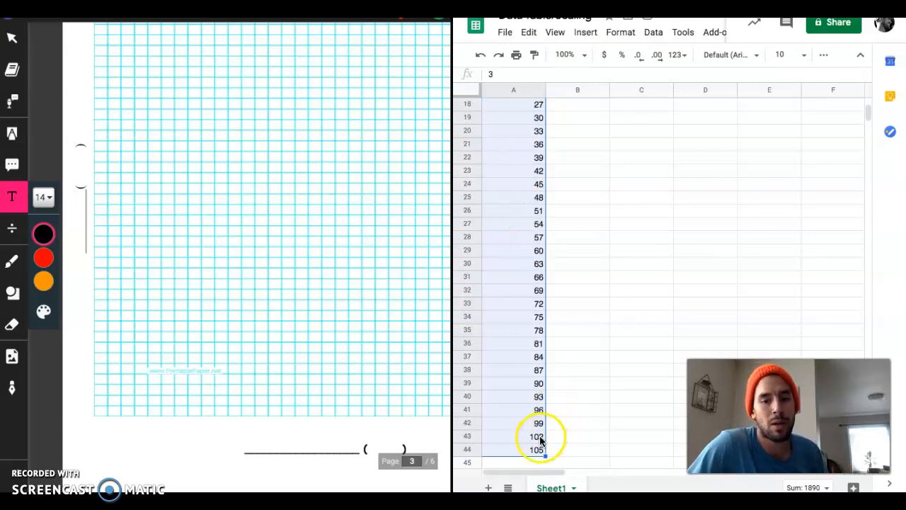
left_click(531, 438)
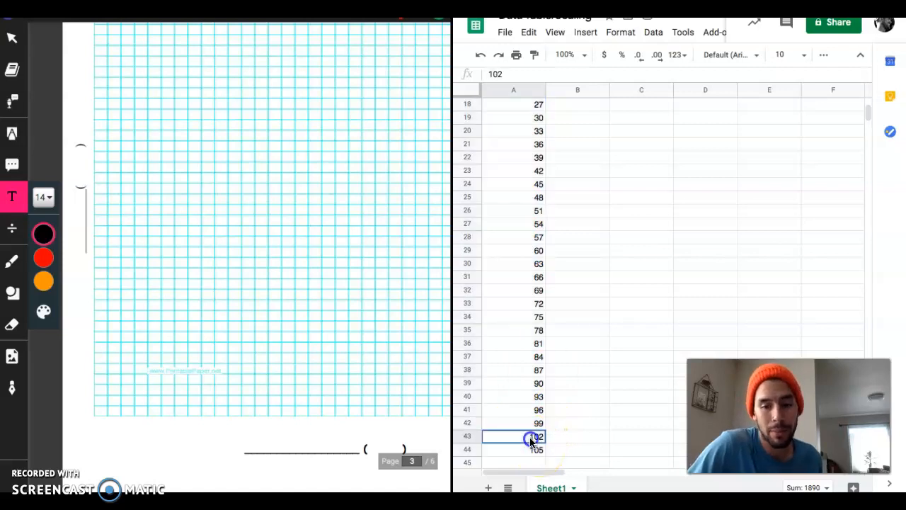
key("Delete")
key("Down")
key("Delete")
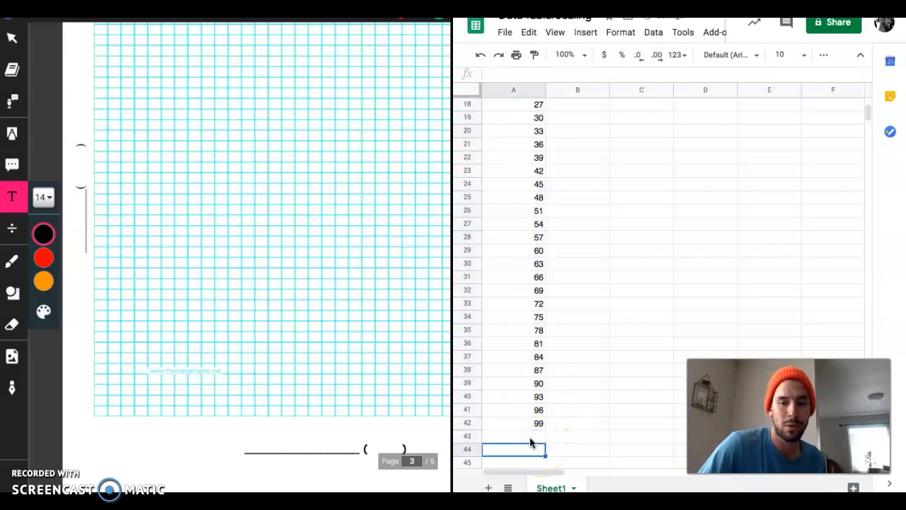
left_click(540, 389)
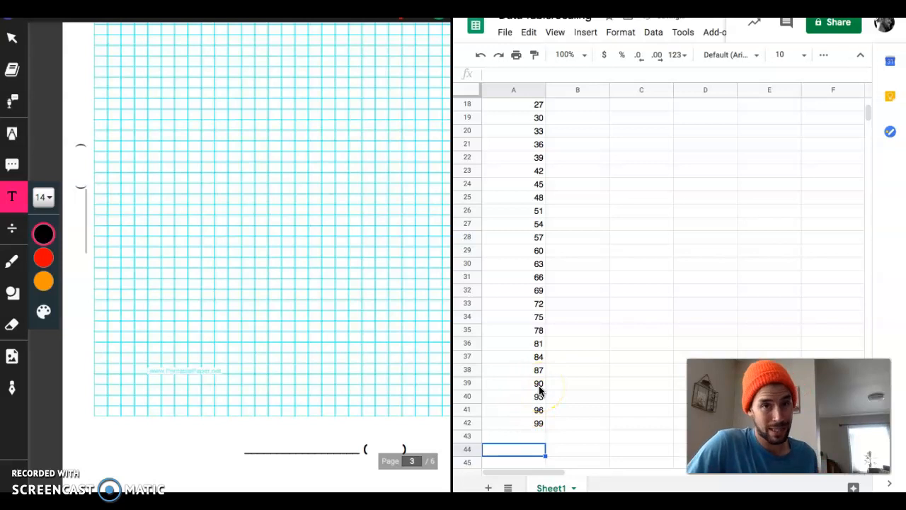
- Clear every second value in column A from A11 through A41, keeping 3, 9, 15 and so on up to 99
scroll(546, 357, "up", 4)
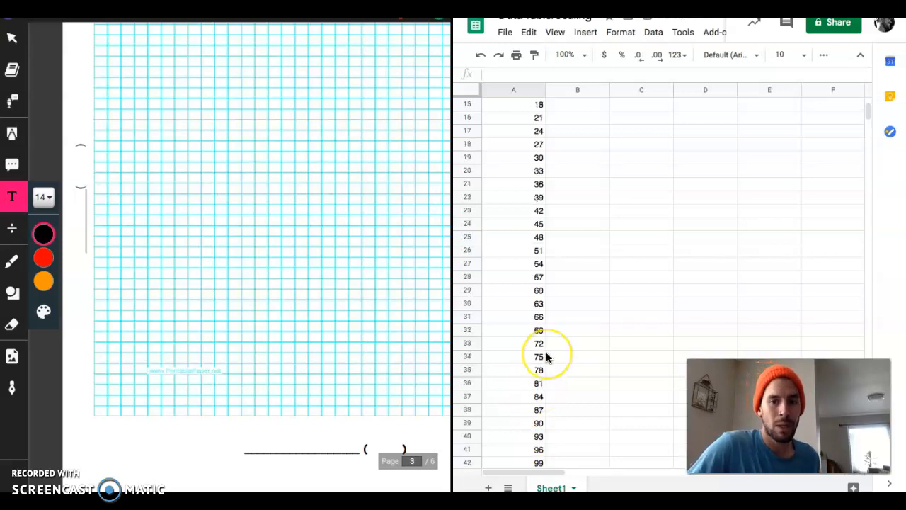
scroll(546, 357, "down", 1)
scroll(546, 357, "up", 1)
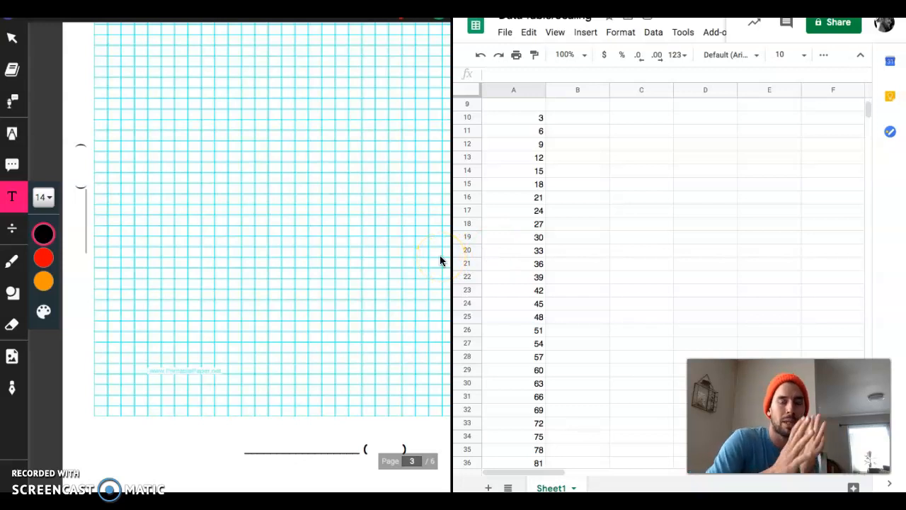
left_click(522, 133)
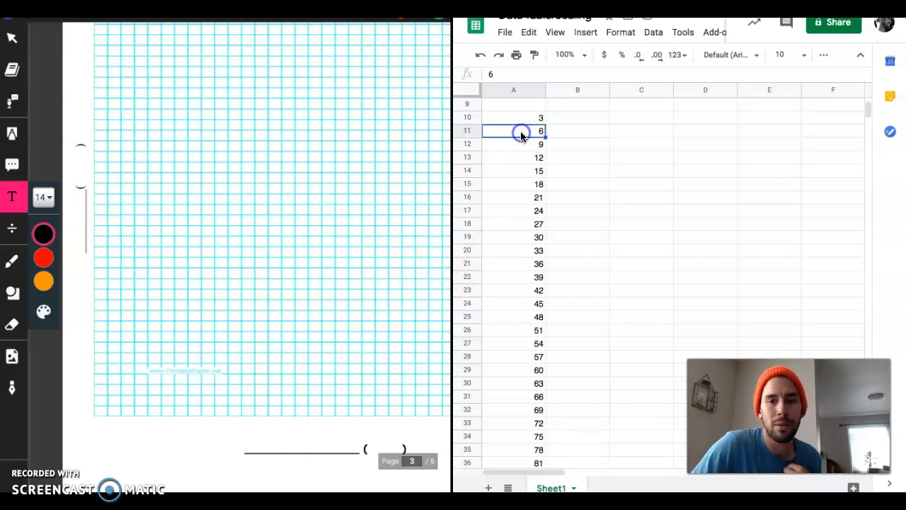
key("Delete")
key("Down")
key("Down")
key("Delete")
key("Down")
key("Down")
key("Delete")
key("Down")
key("Down")
key("Delete")
key("Down")
key("Down")
key("Delete")
key("Down")
key("Down")
key("Delete")
key("Down")
key("Down")
key("Delete")
key("Down")
key("Down")
key("Delete")
key("Down")
key("Down")
key("Delete")
key("Down")
key("Down")
key("Delete")
key("Down")
key("Down")
key("Delete")
key("Down")
key("Down")
key("Delete")
key("Down")
key("Down")
key("Delete")
key("Down")
key("Down")
key("Delete")
key("Down")
key("Down")
key("Delete")
key("Down")
key("Down")
key("Delete")
key("Down")
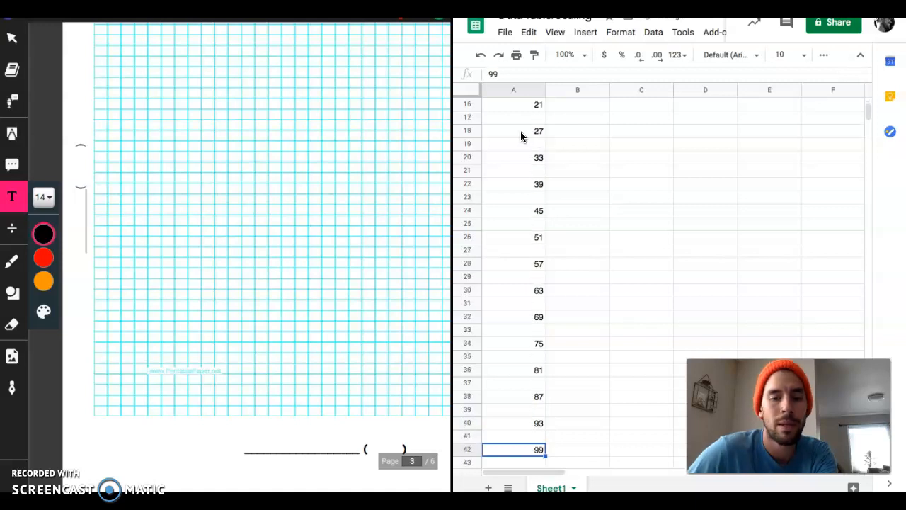
- Copy the thinned x-axis scale values in cells A10 to A42
scroll(558, 192, "up", 3)
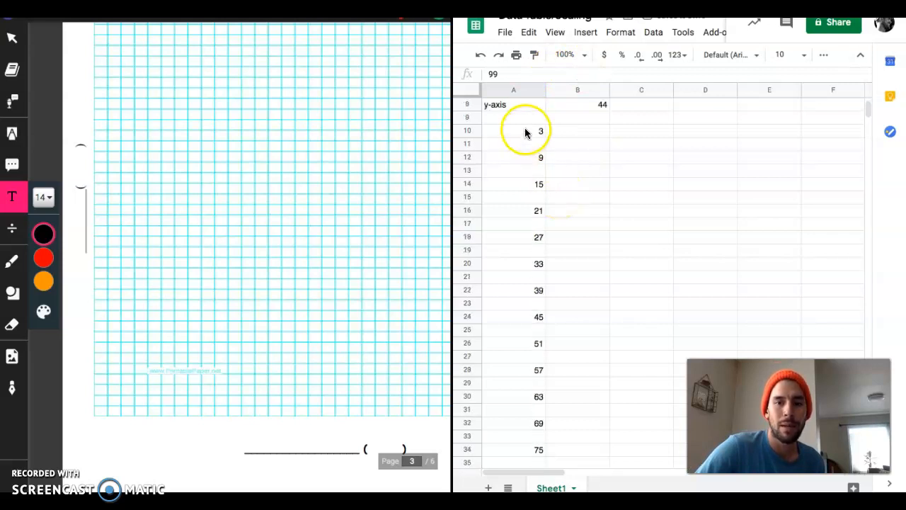
left_click(524, 131)
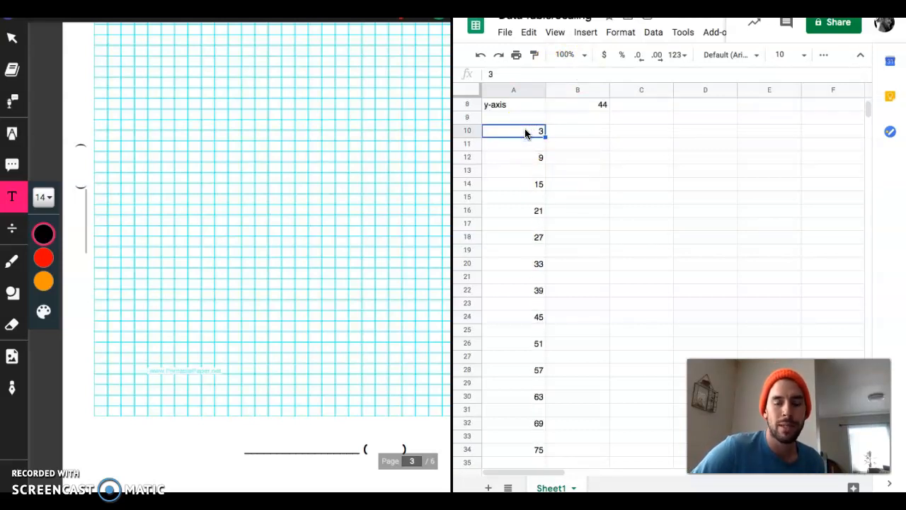
scroll(524, 252, "down", 3)
scroll(523, 251, "down", 2)
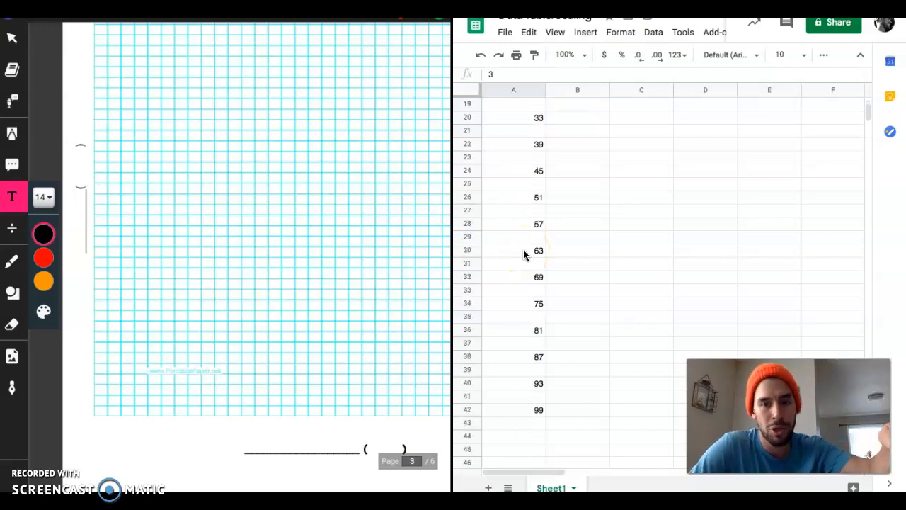
left_click(521, 408, "shift")
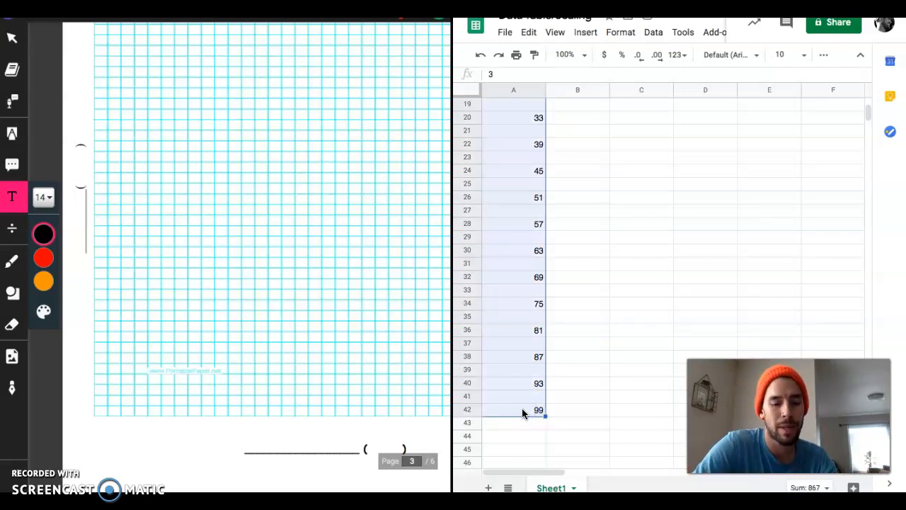
key("ctrl+c")
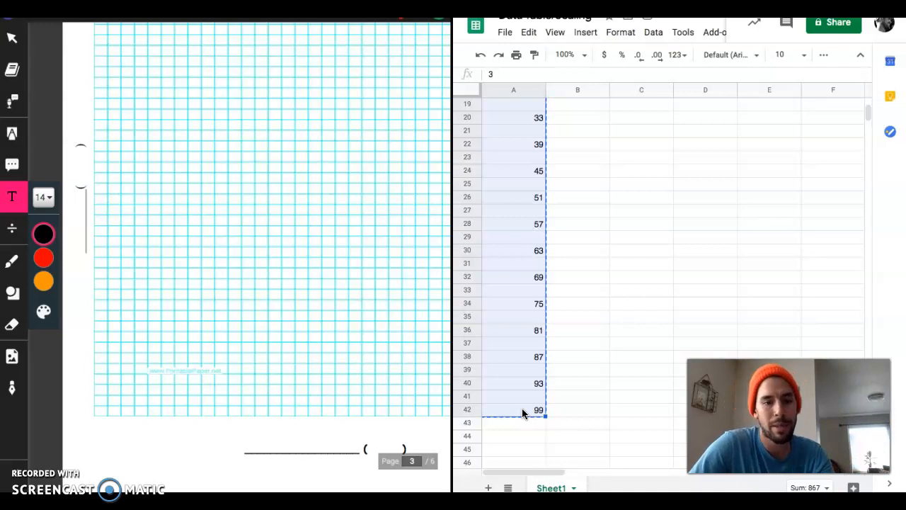
- On worksheet page 3, add a text label "0" just below the graph grid's origin corner
left_click(131, 426)
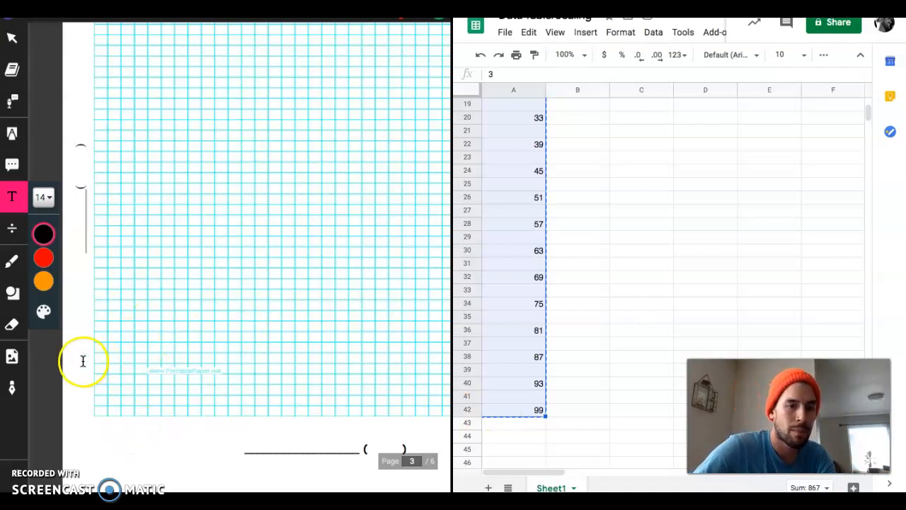
left_click(93, 417)
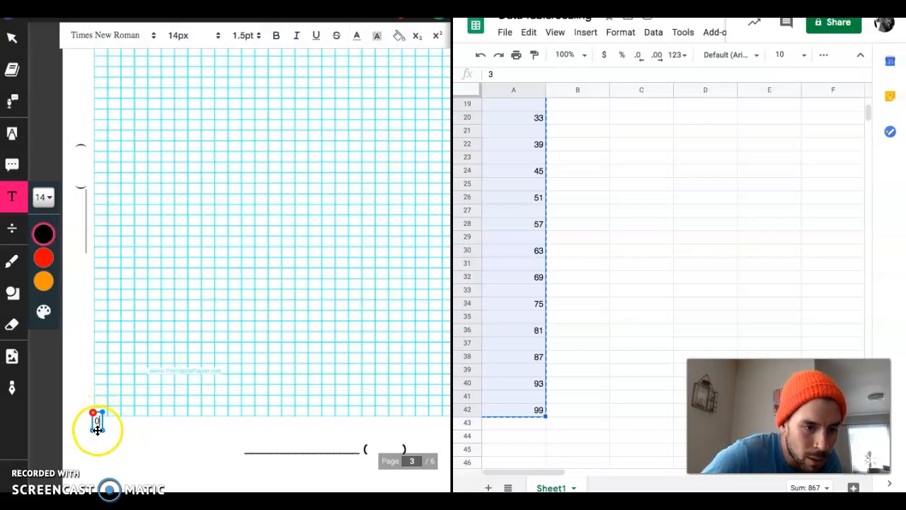
left_click(103, 422)
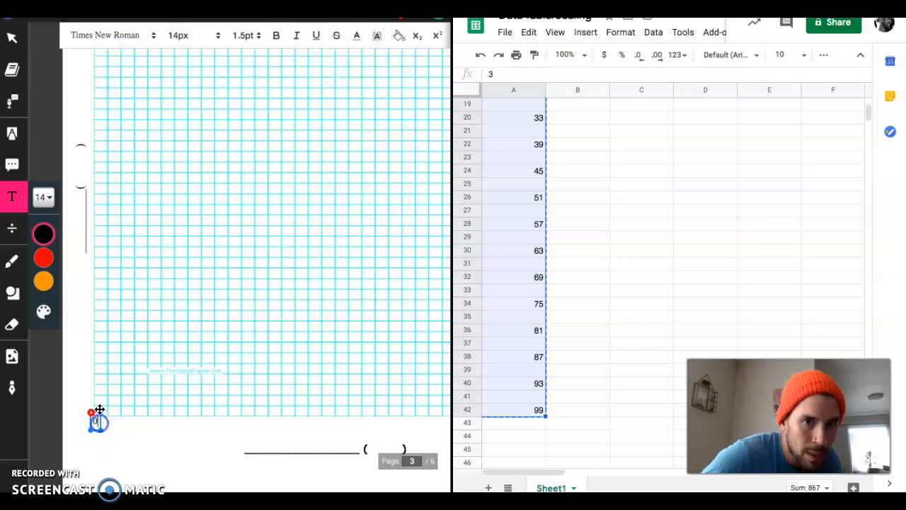
left_click(259, 39)
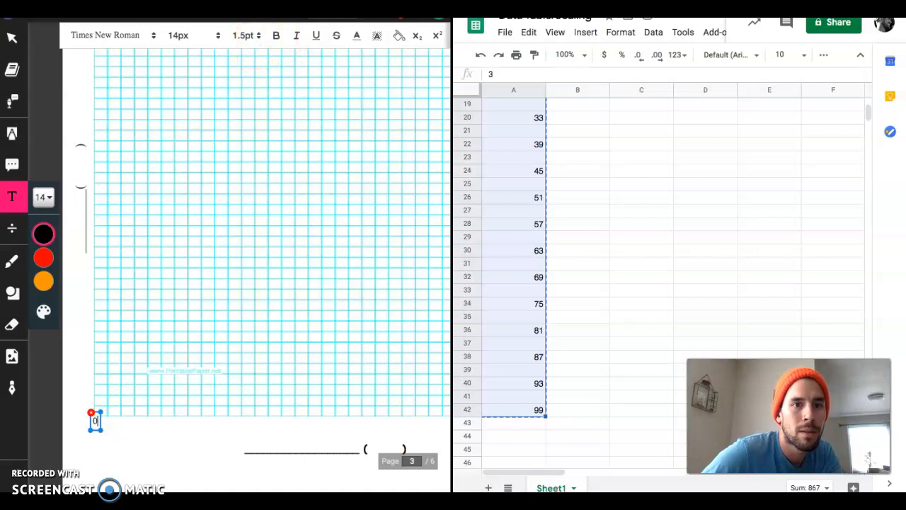
- Paste the copied x-axis scale values after the 0 in the text label under the graph grid
left_click(235, 11)
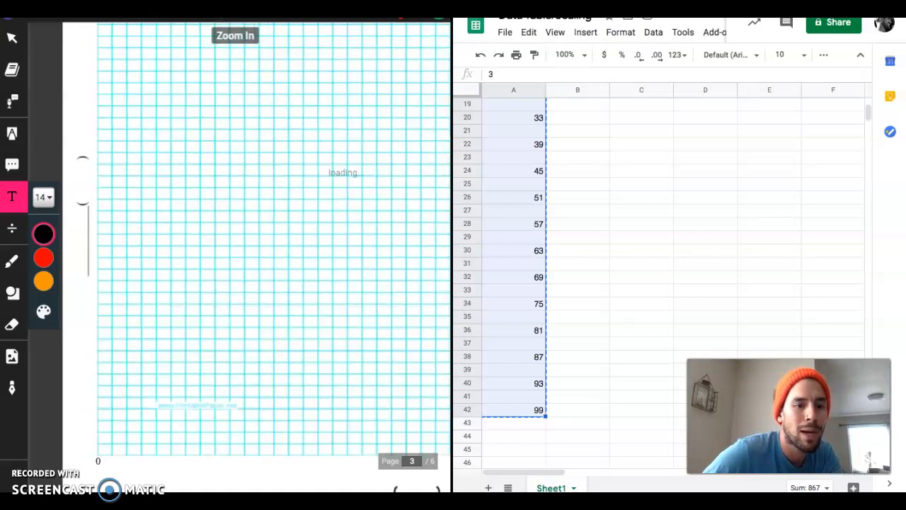
left_click(235, 11)
scroll(248, 177, "down", 5)
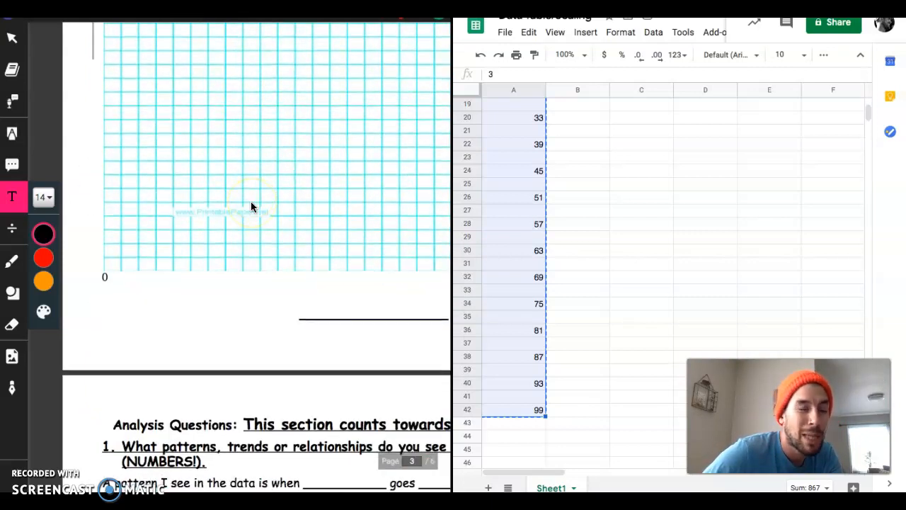
left_click(98, 277)
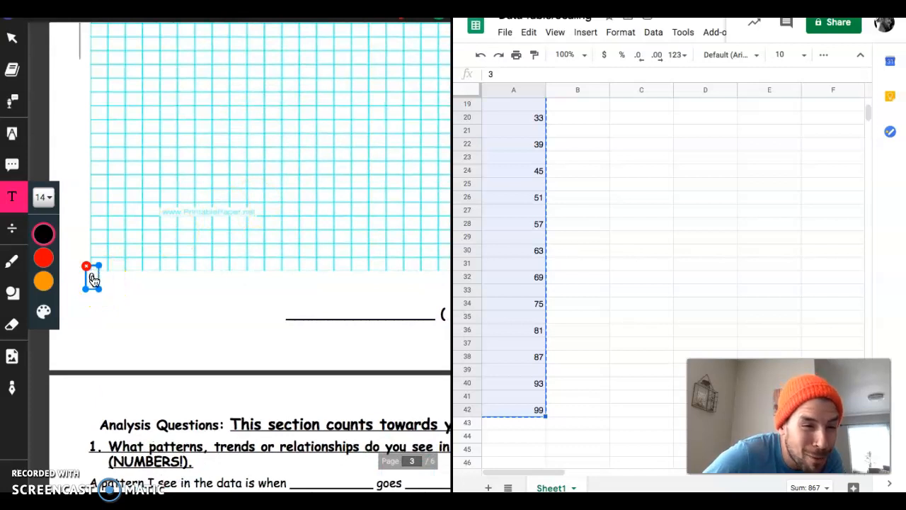
left_click(94, 278)
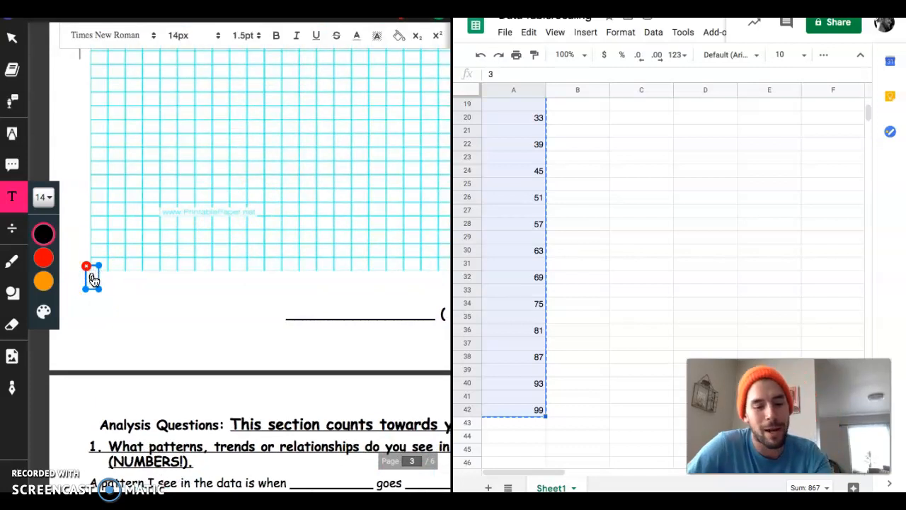
key("ctrl+v")
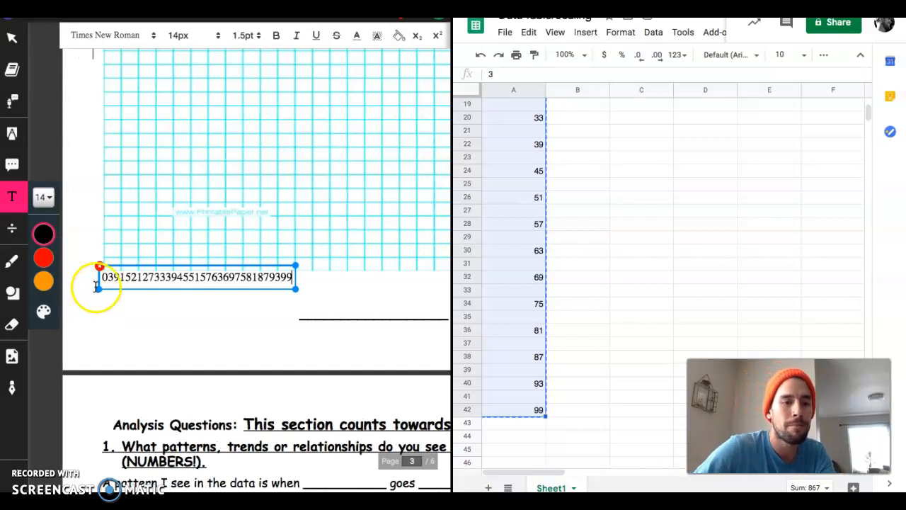
scroll(516, 293, "up", 5)
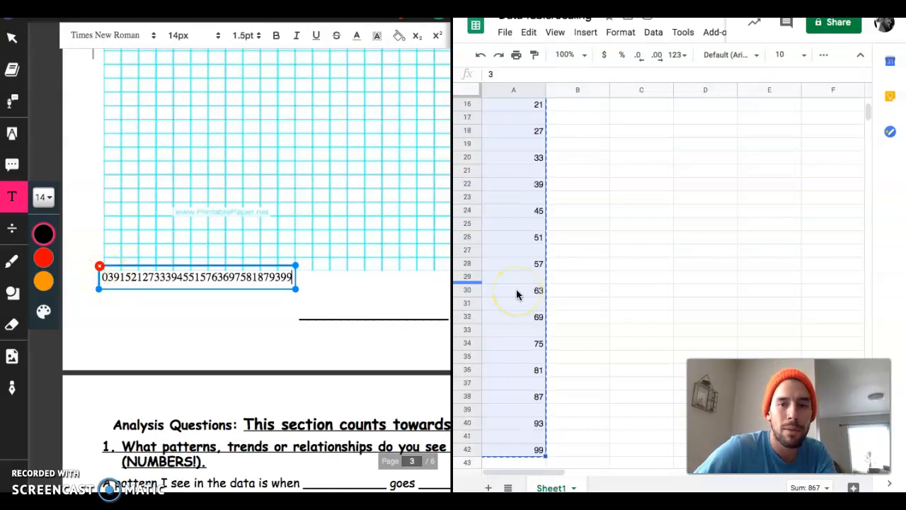
- Space out 3, 9, 15, 21 and 27 in the x-axis text label so each sits under its matching vertical grid line
scroll(516, 293, "down", 1)
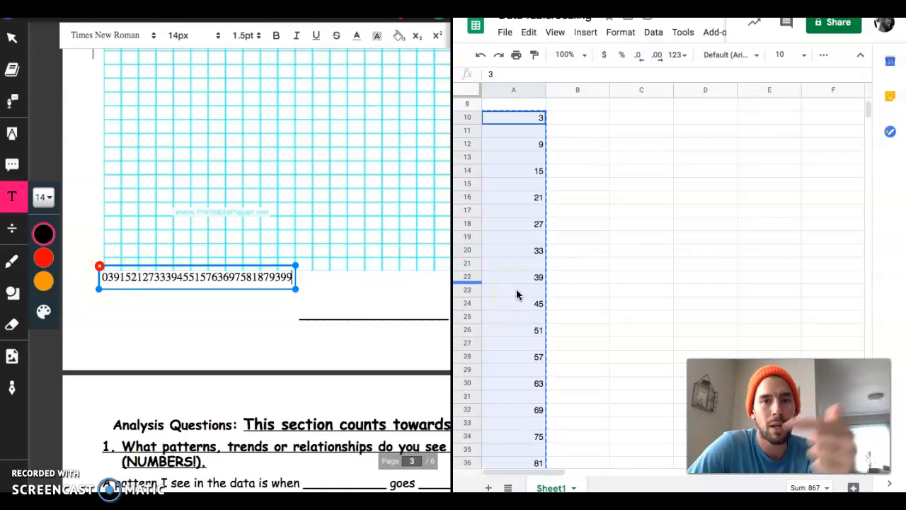
scroll(516, 293, "down", 1)
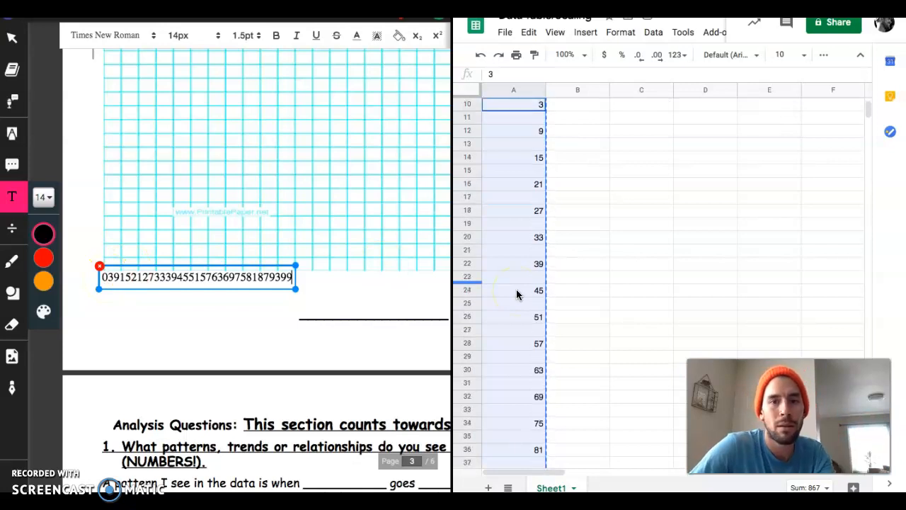
left_click(109, 274)
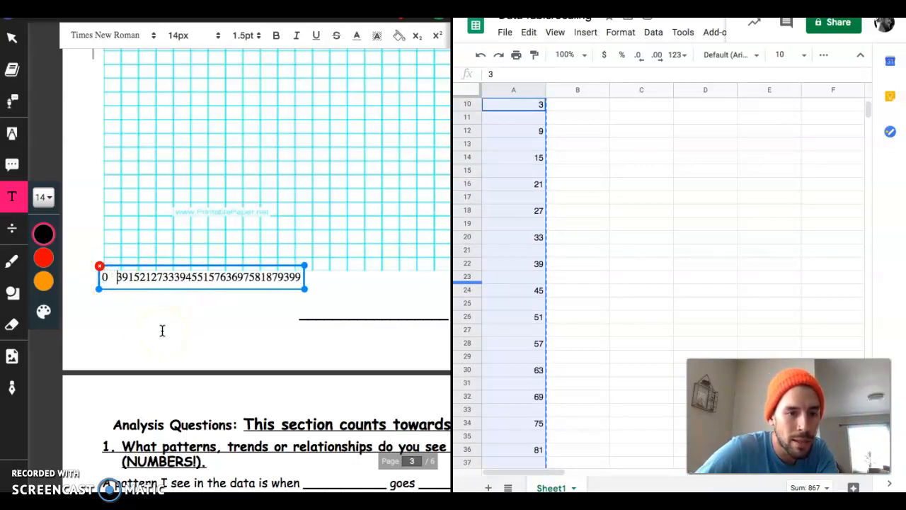
left_click(123, 276)
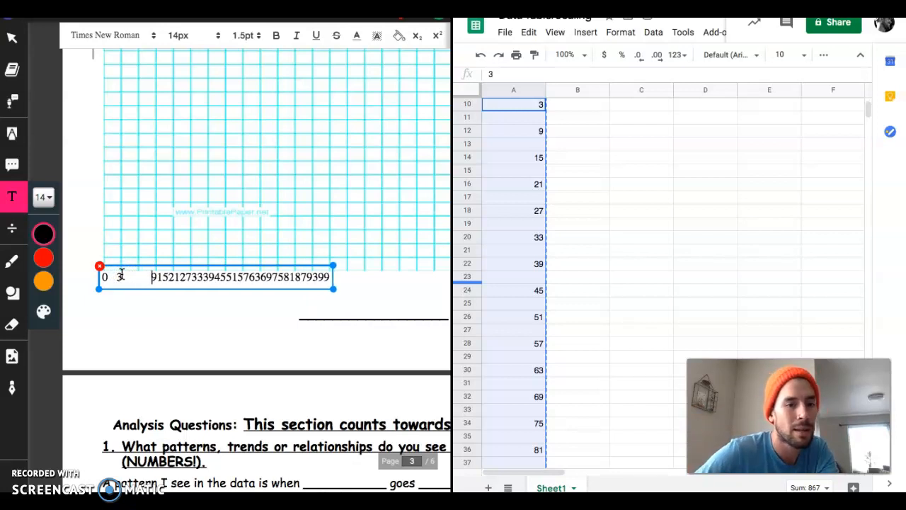
left_click(121, 276)
left_click(159, 277)
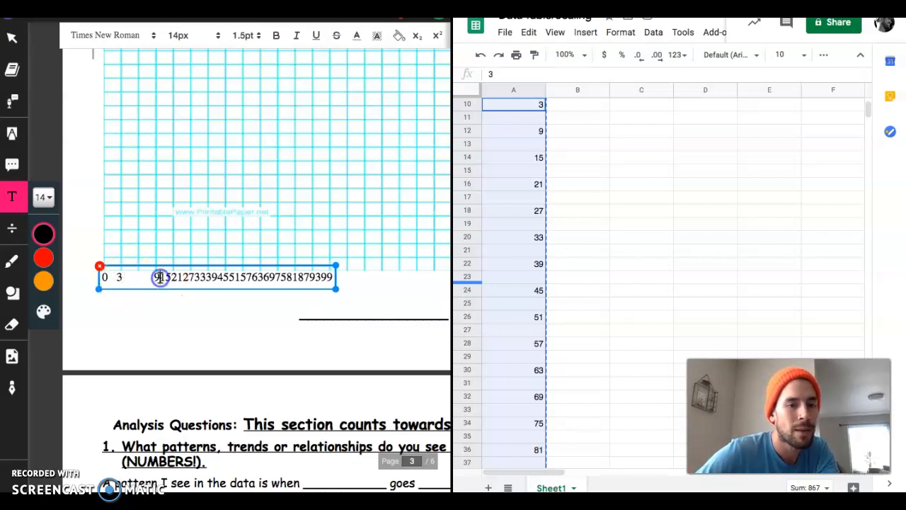
left_click(193, 278)
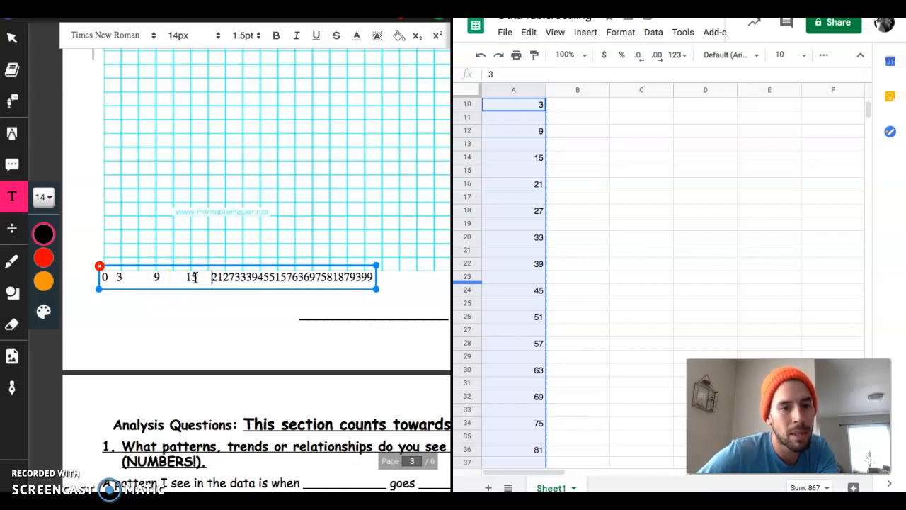
left_click(229, 277)
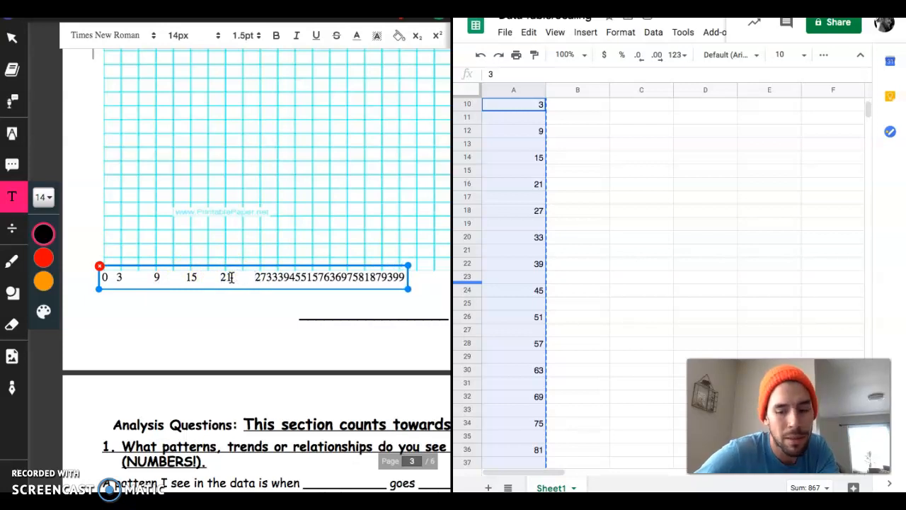
key("Right")
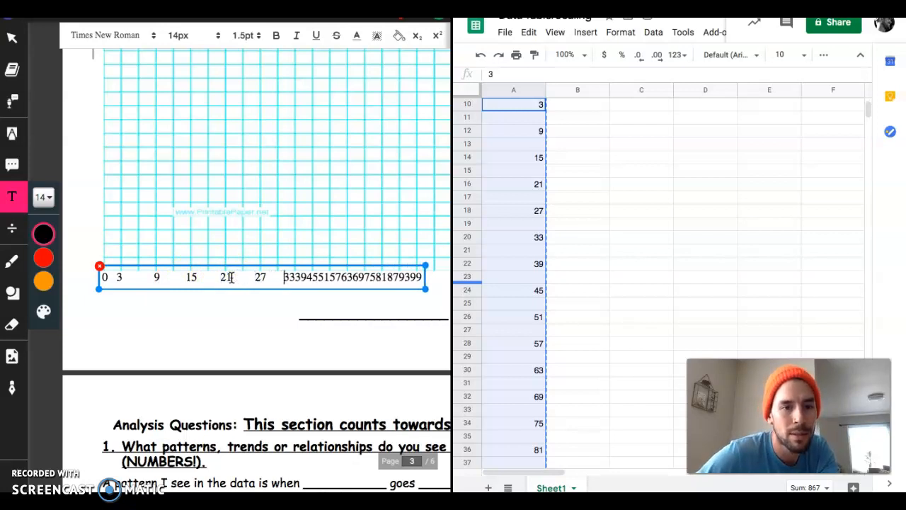
- Space out 33, 39, 45 and 51 in the x-axis label so they continue under every second vertical grid line
left_click(298, 277)
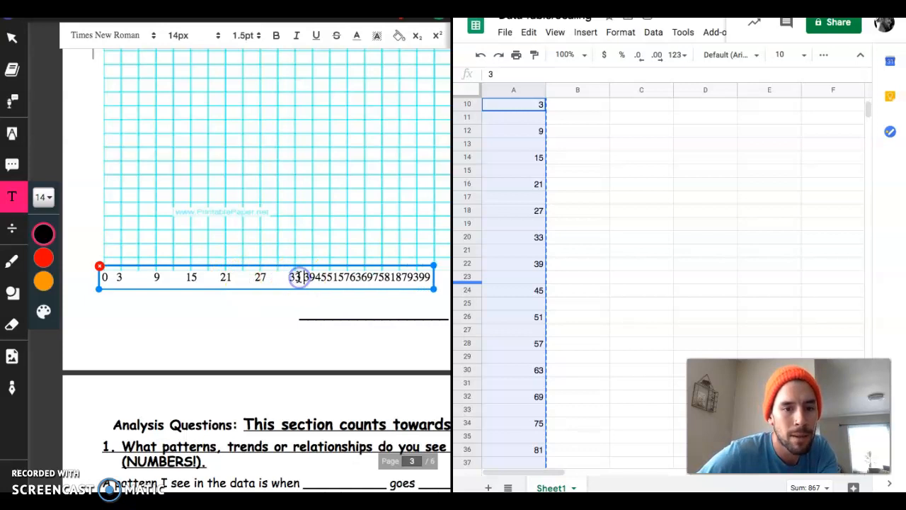
key("Right")
key("Right")
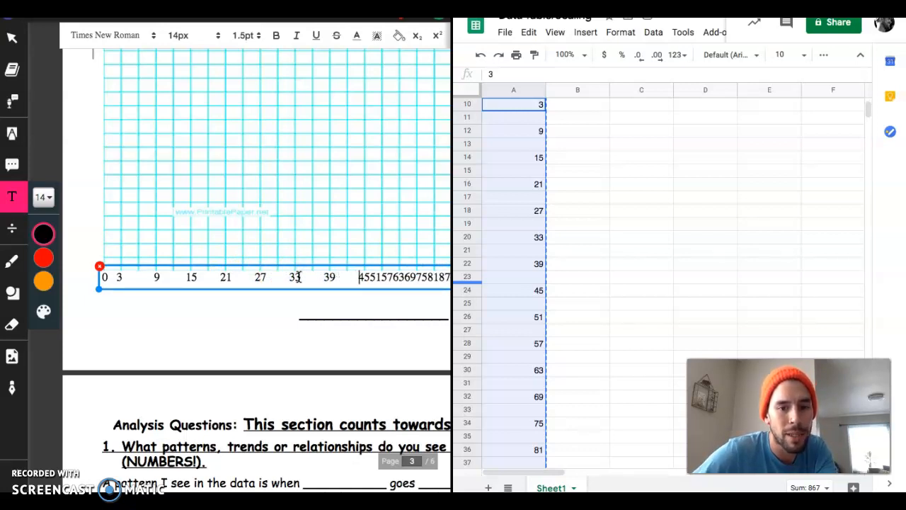
left_click(369, 277)
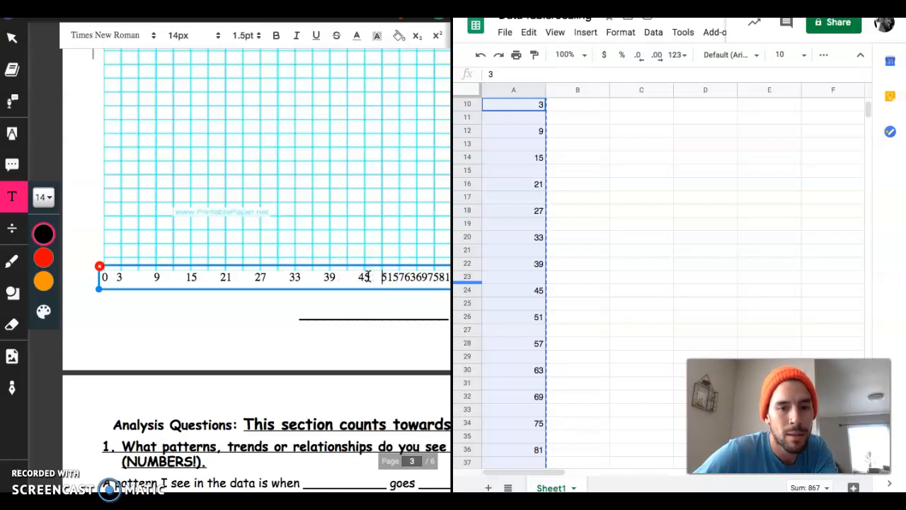
left_click(407, 275)
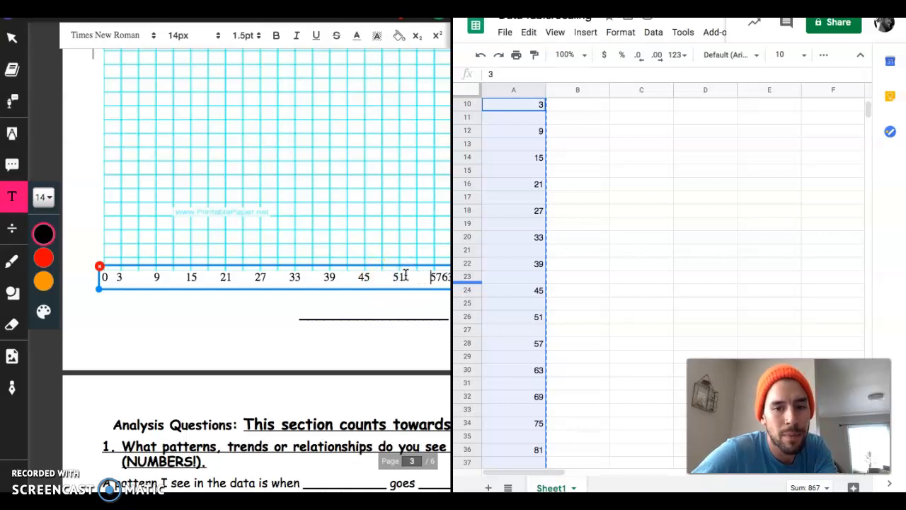
- Space out the remaining x-axis values 57 through 99 under every second vertical grid line and finish editing the label
scroll(400, 275, "right", 2)
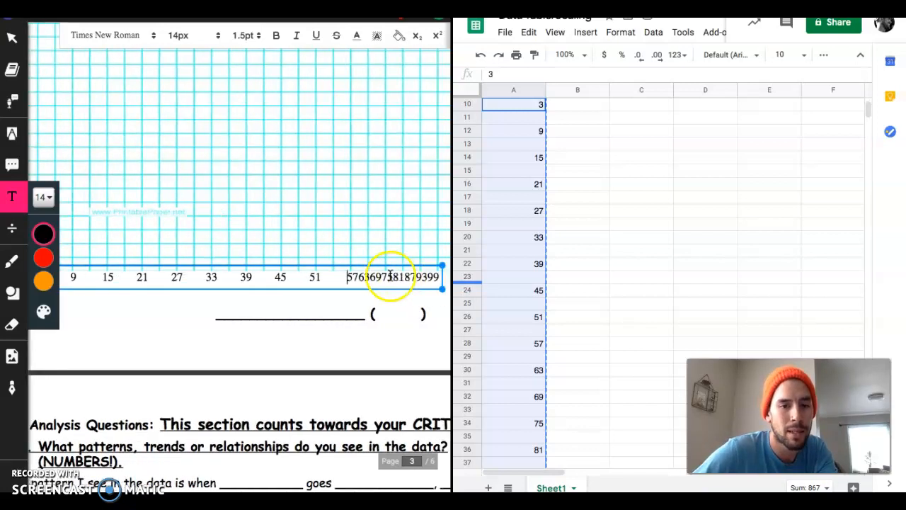
left_click(298, 277)
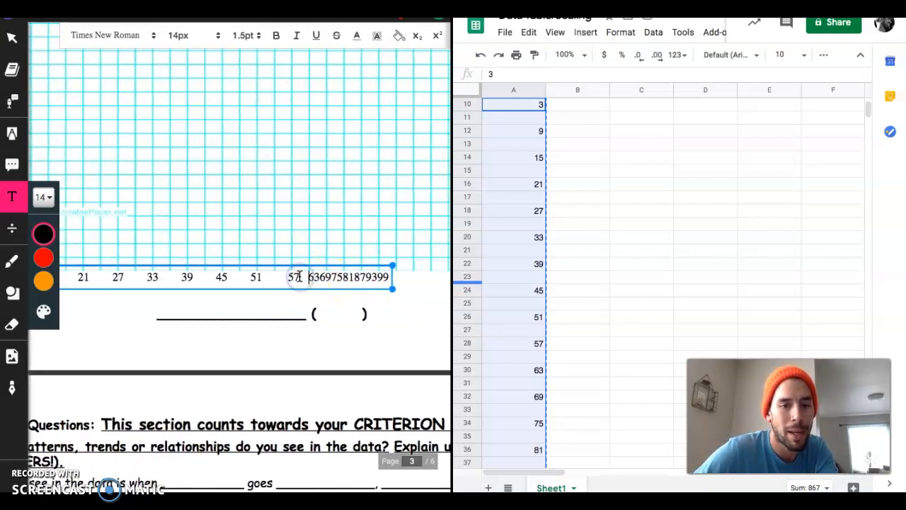
left_click(331, 277)
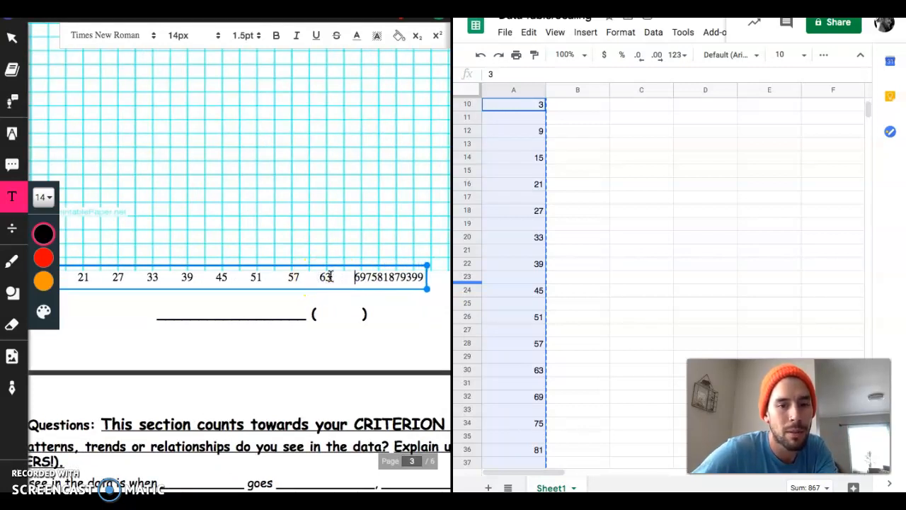
left_click(364, 277)
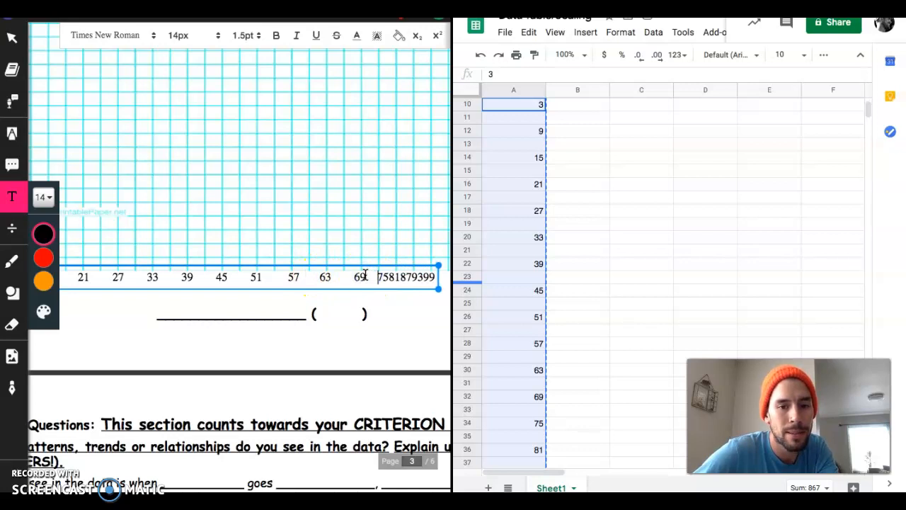
left_click(401, 277)
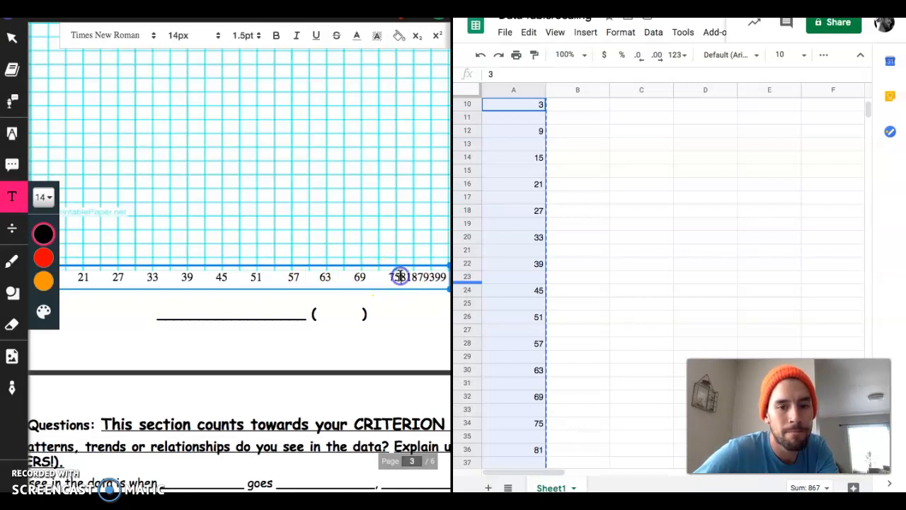
scroll(400, 275, "right", 4)
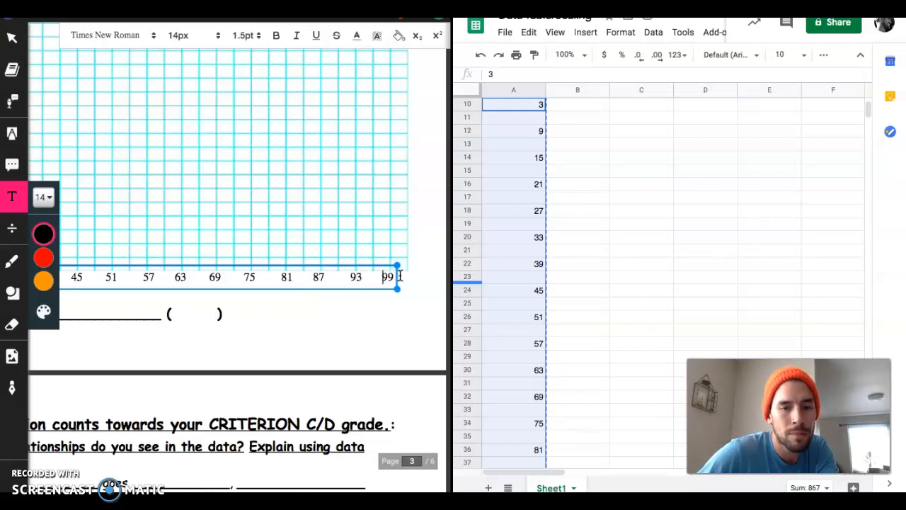
scroll(326, 273, "left", 4)
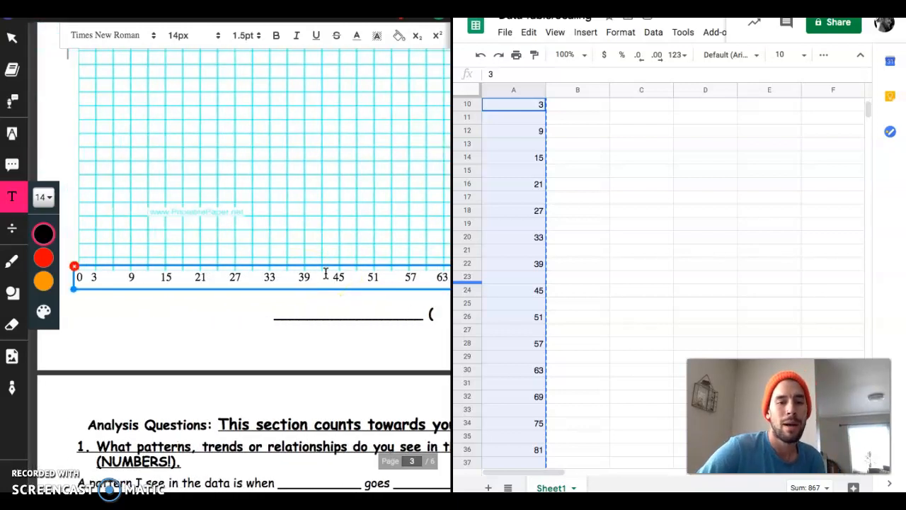
left_click(239, 301)
left_click(108, 286)
left_click(155, 313)
left_click(139, 279)
left_click(178, 340)
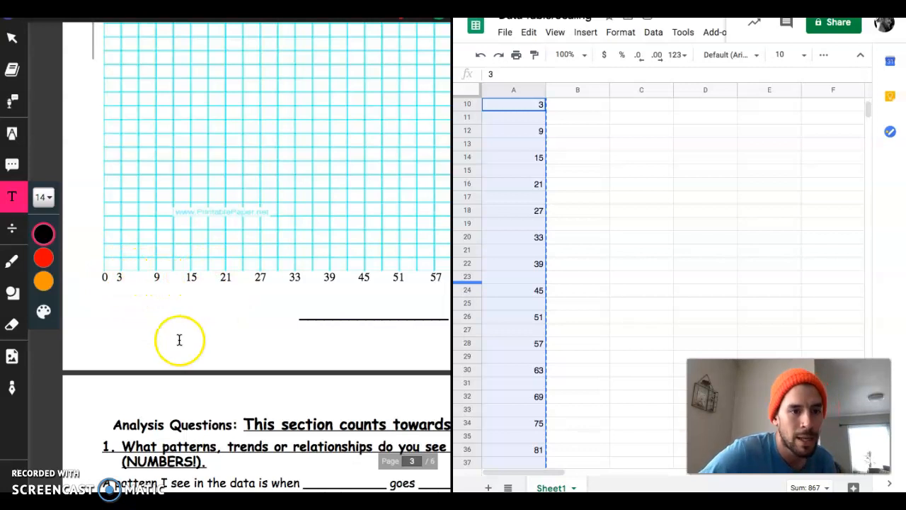
- Draw short pink tick lines on the graph's x-axis just above the 3 and 9 labels
left_click(12, 289)
left_click(44, 361)
left_click(121, 270)
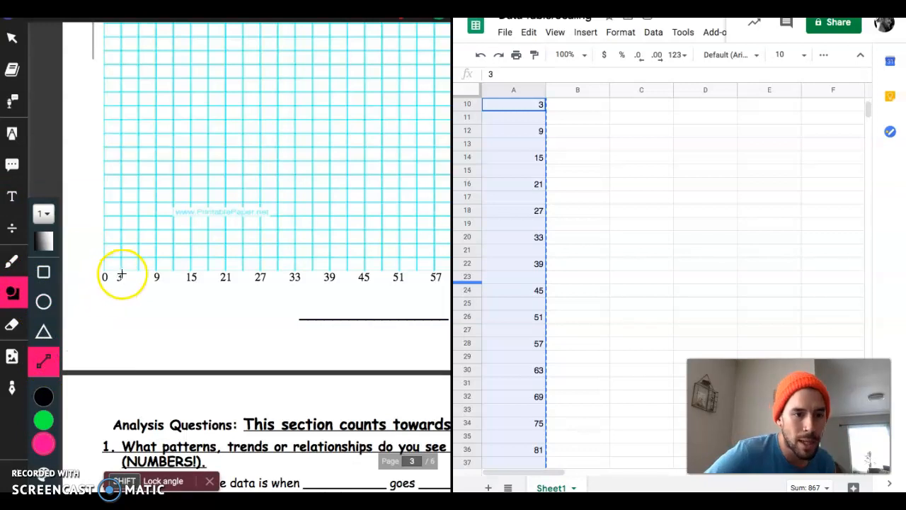
left_click_drag(120, 267, 156, 269)
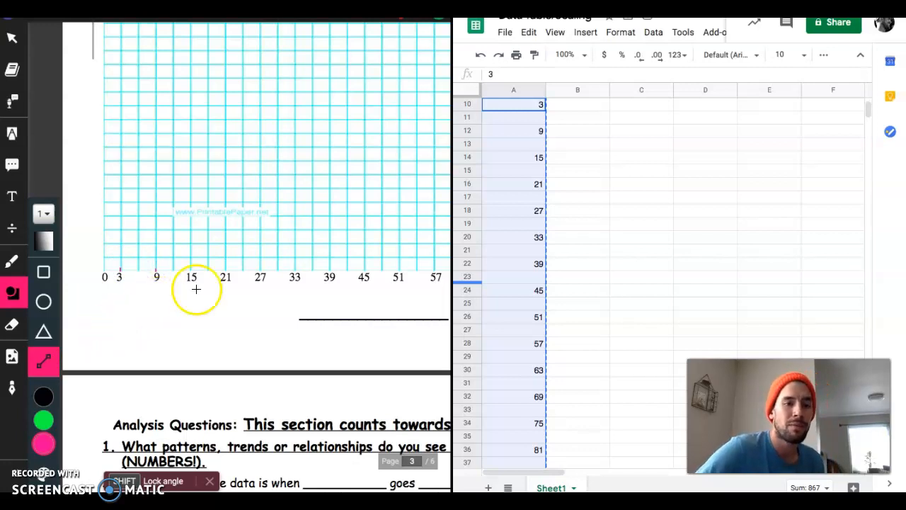
- Calculate the y-axis scale in cell B10 by dividing the highest average by the number of vertical squares, =81/44
scroll(261, 276, "up", 1)
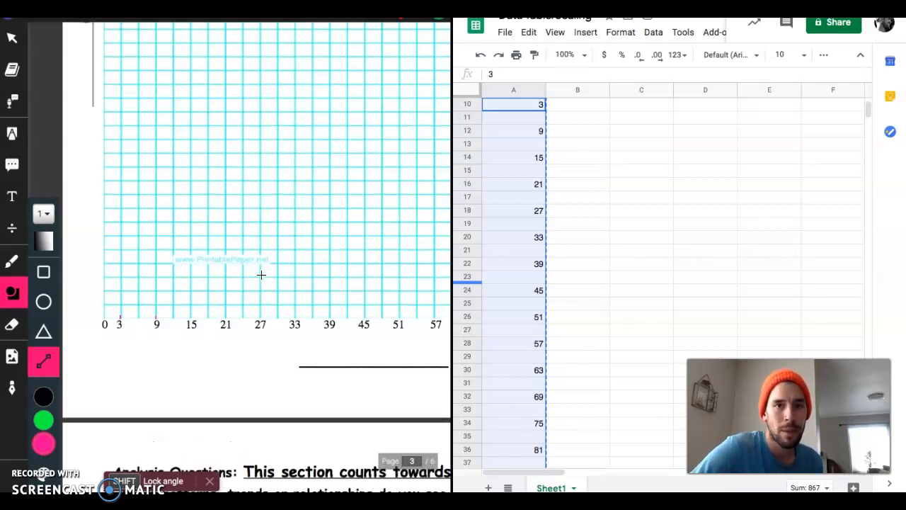
scroll(517, 239, "up", 1)
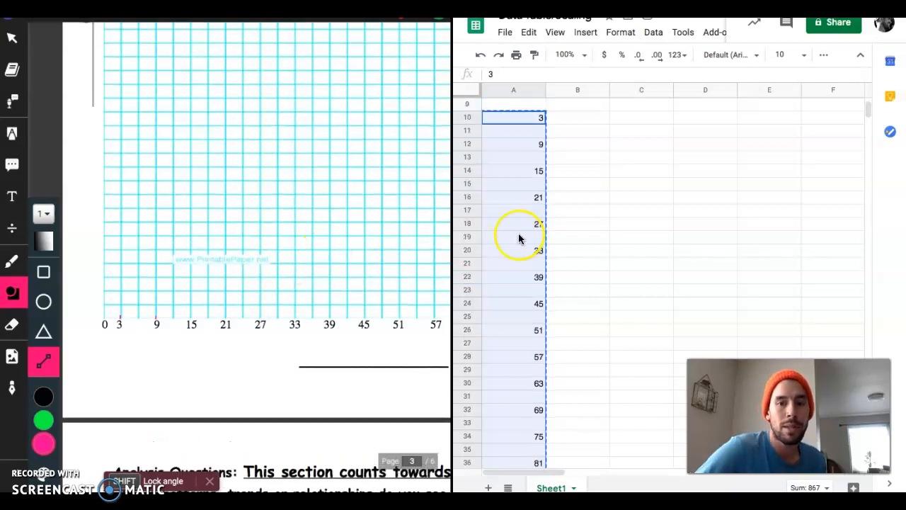
scroll(220, 229, "up", 4)
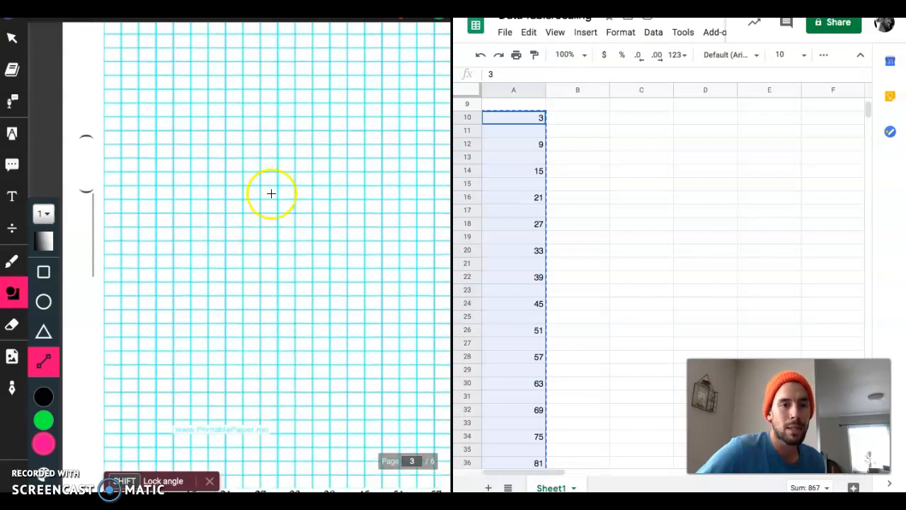
scroll(210, 216, "up", 14)
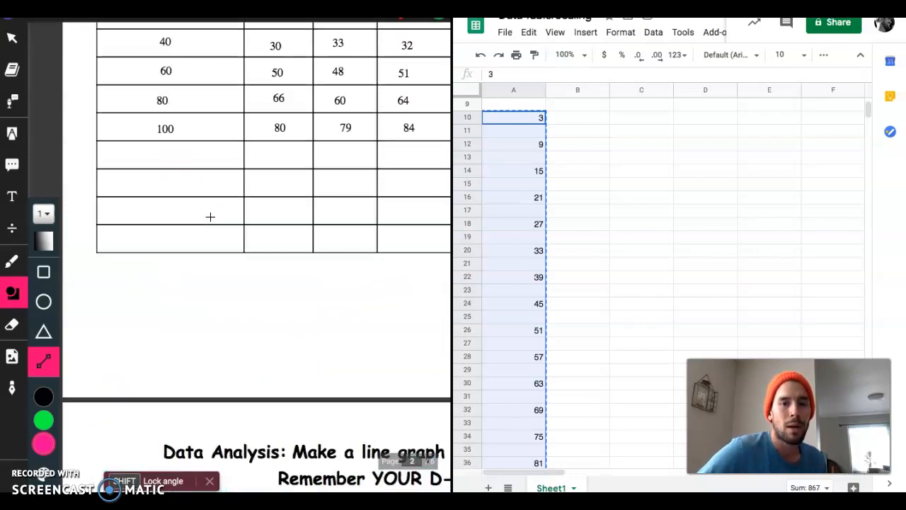
scroll(211, 217, "right", 5)
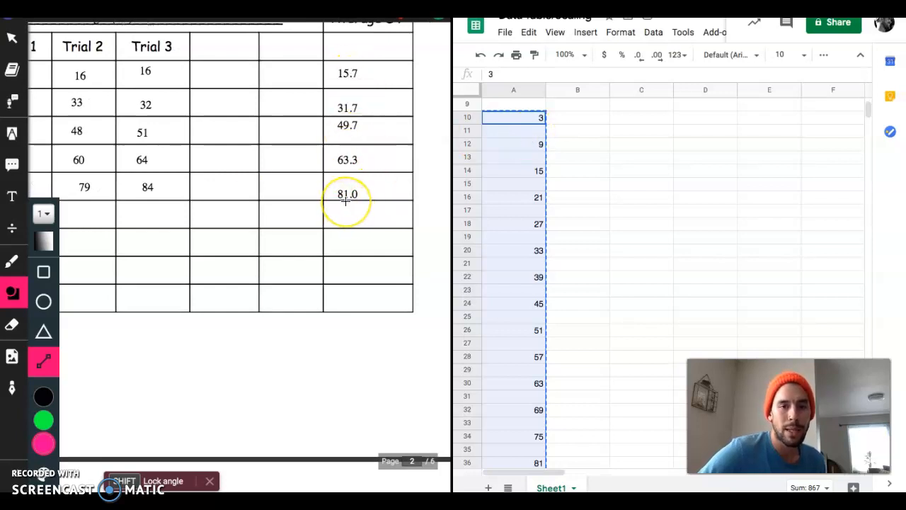
scroll(646, 221, "up", 3)
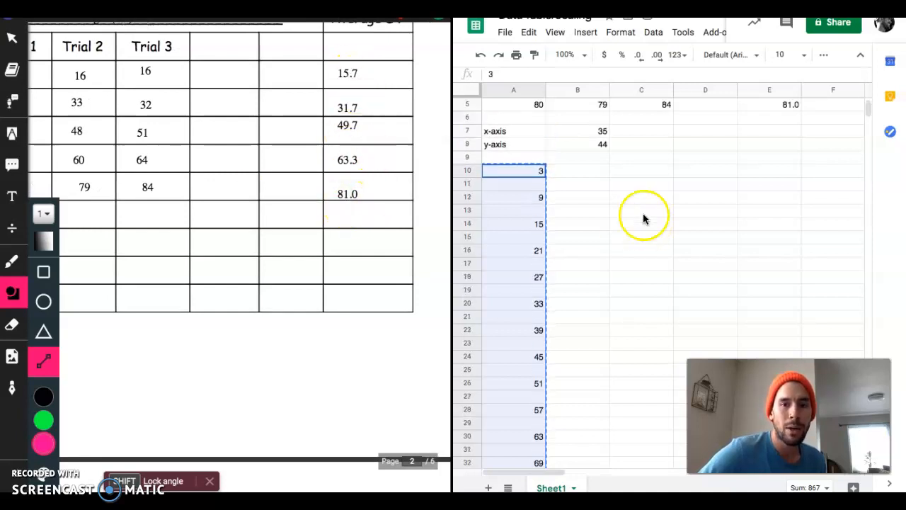
left_click(581, 175)
type("=")
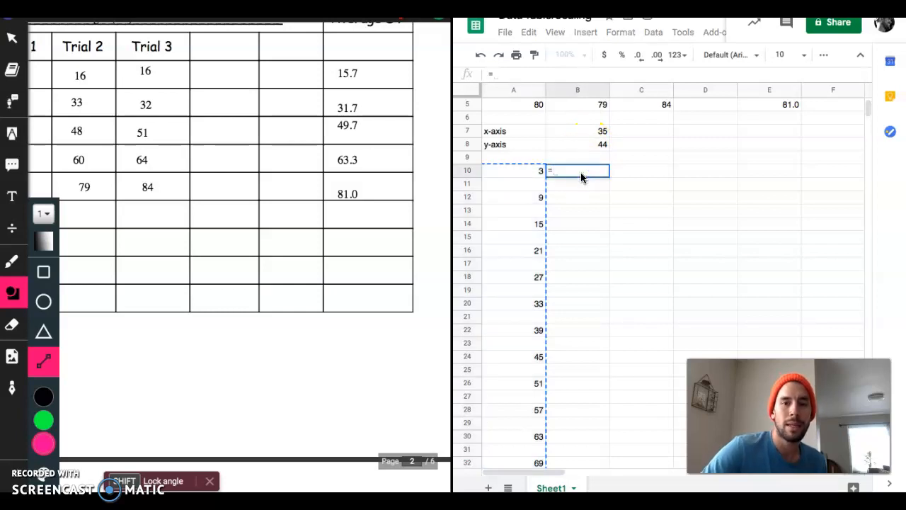
type("81/44")
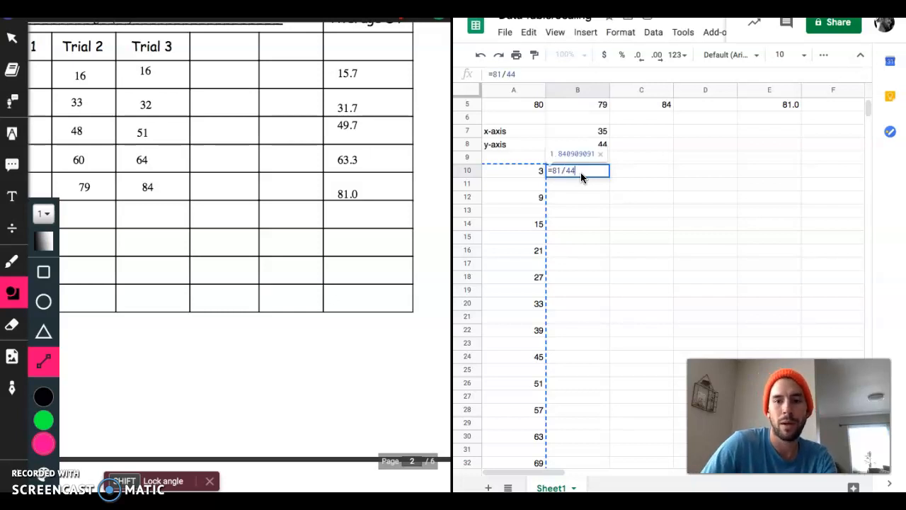
key("Return")
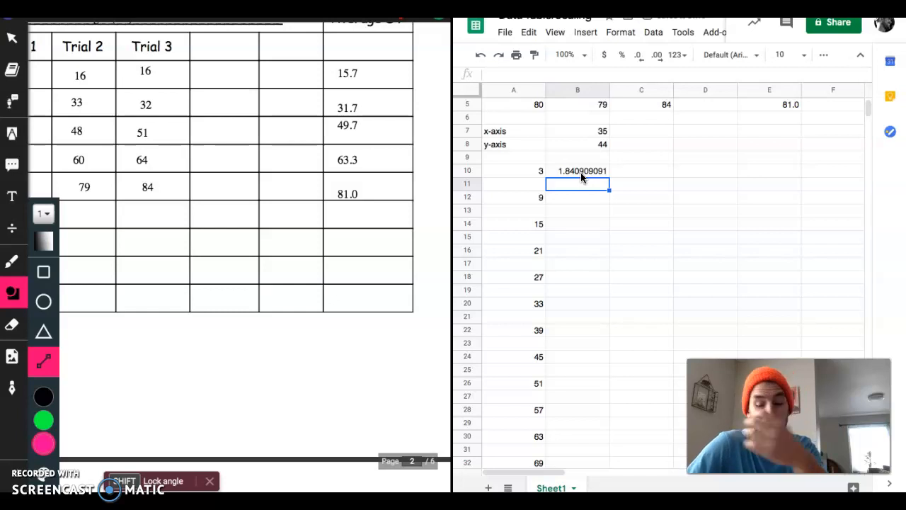
- Enter 2 in B10 and 4 in B11, and fill the y-axis series down column B to 36 in B27
left_click(581, 172)
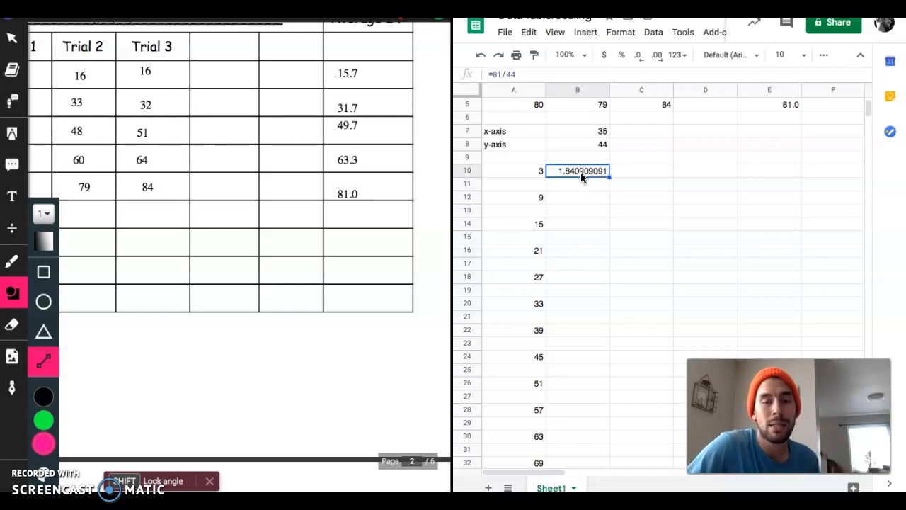
type("2")
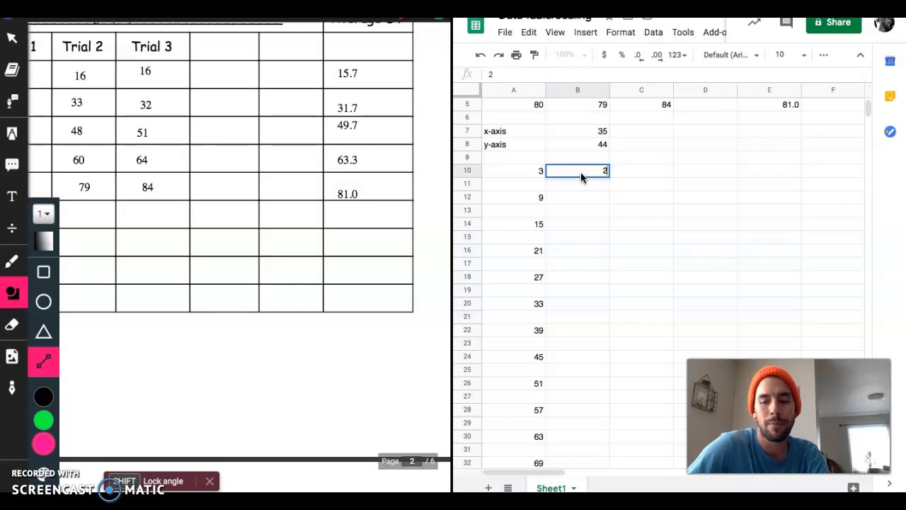
key("Return")
type("4")
key("Return")
left_click(595, 170)
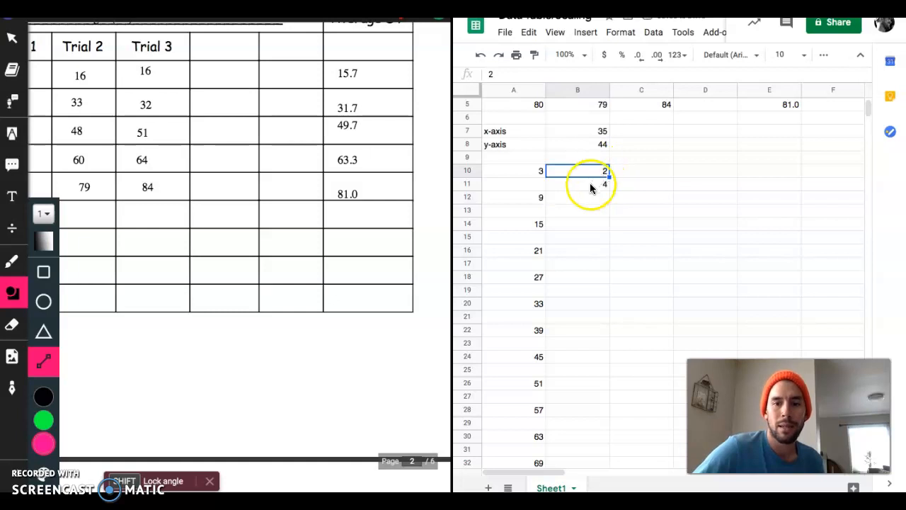
left_click_drag(587, 176, 609, 400)
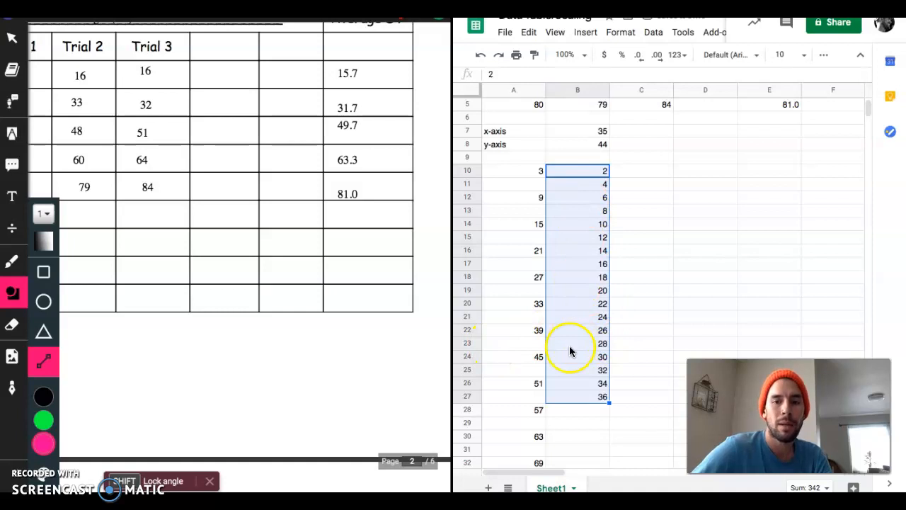
- Add a text box beside the graph's y-axis, just above the 0 label, and rotate it so the text reads vertically
scroll(377, 354, "left", 5)
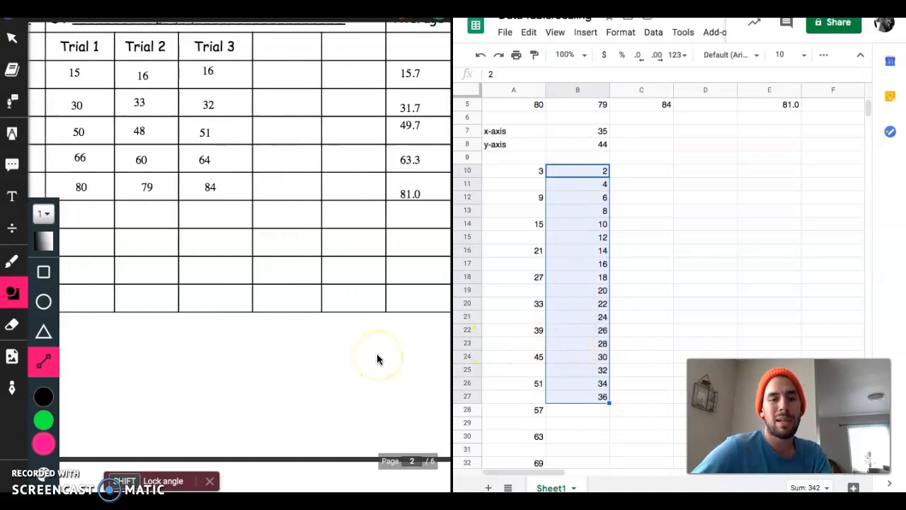
scroll(377, 359, "left", 3)
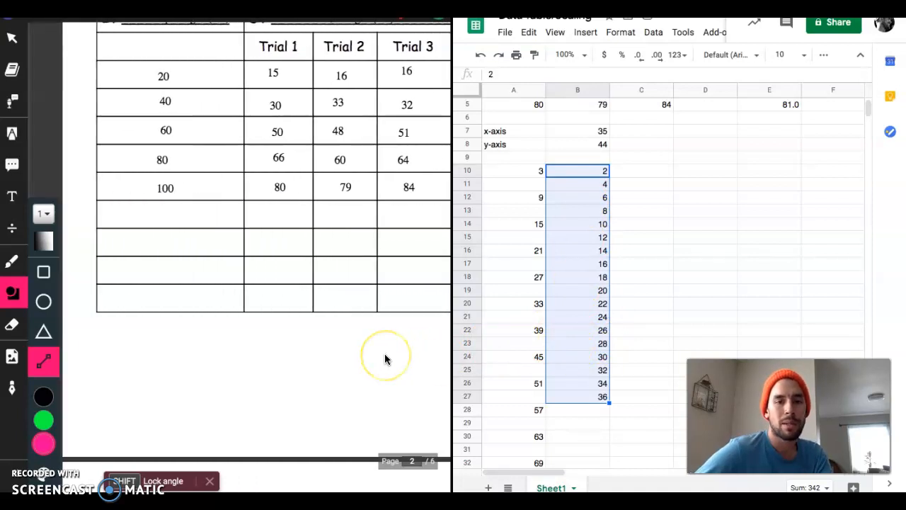
scroll(384, 359, "down", 5)
scroll(384, 359, "down", 8)
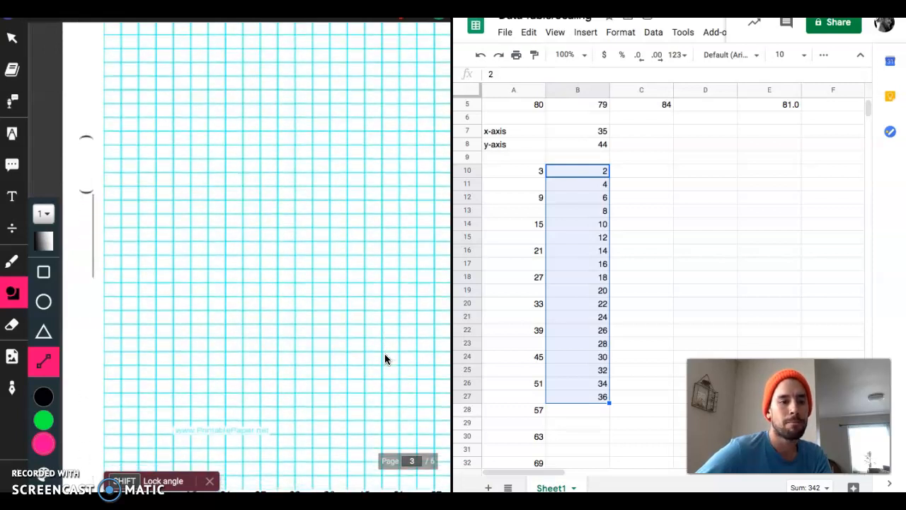
left_click(12, 198)
left_click(96, 370)
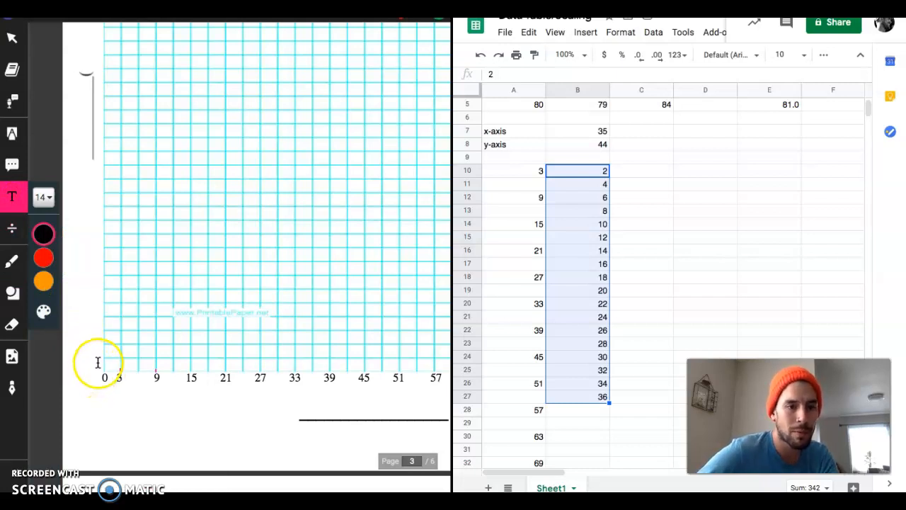
left_click(99, 358)
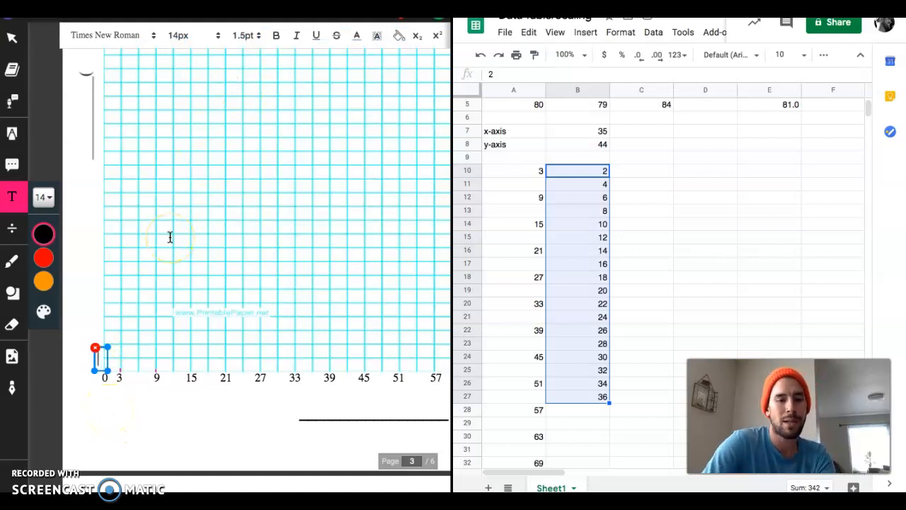
type("vvnvnvn")
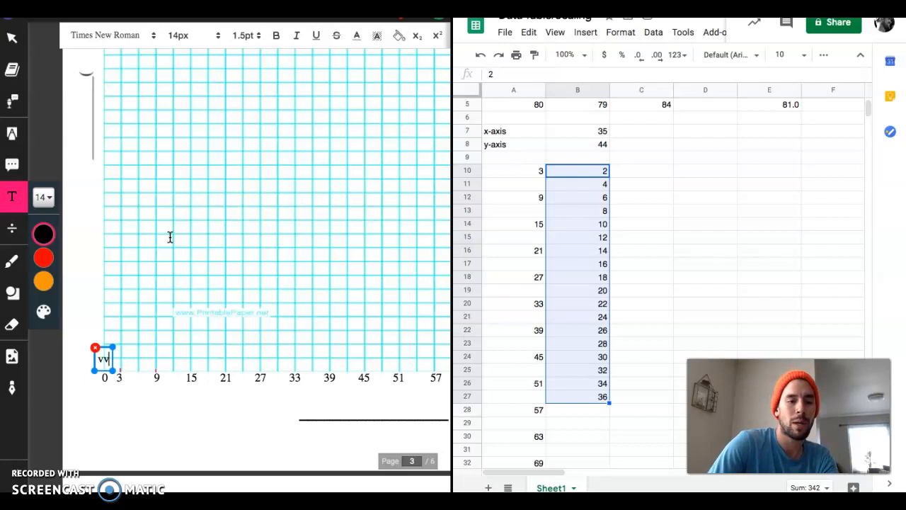
scroll(309, 42, "right", 5)
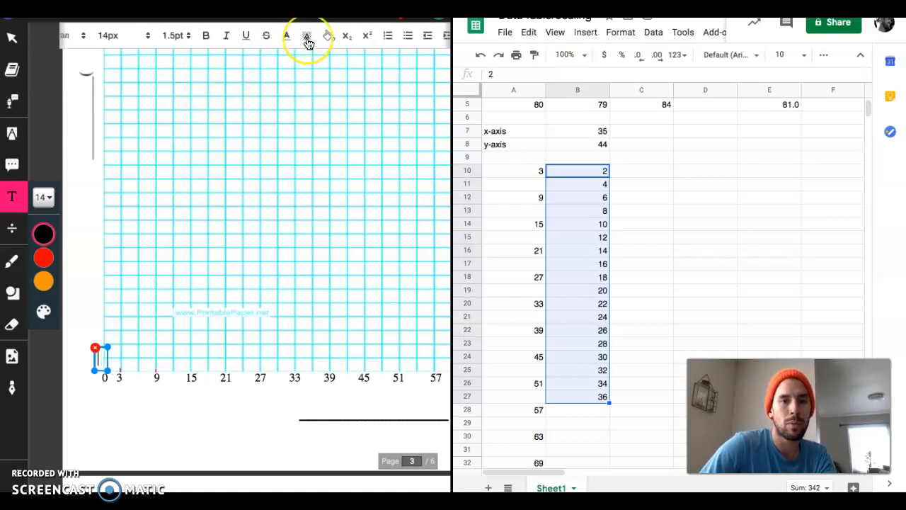
left_click(431, 35)
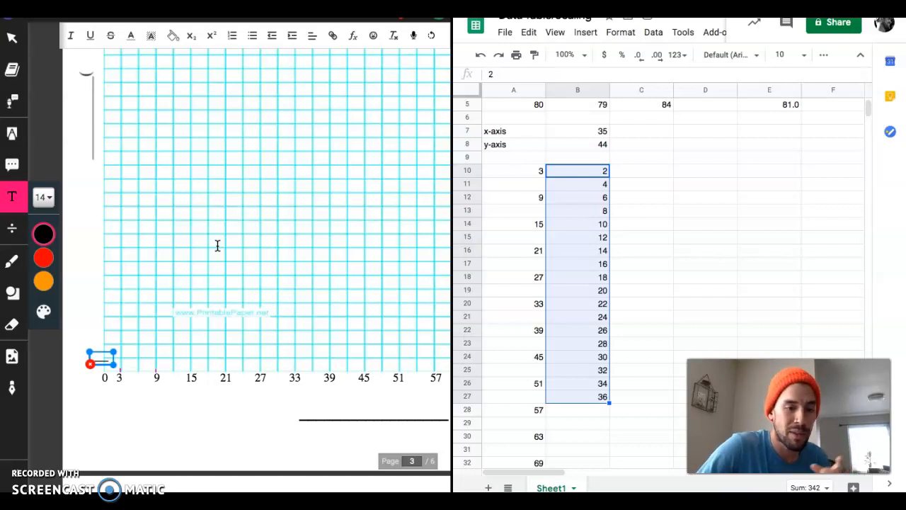
- Enter the y-axis values 10 and 20 in the rotated label, each five grid squares further up the axis
scroll(217, 246, "up", 1)
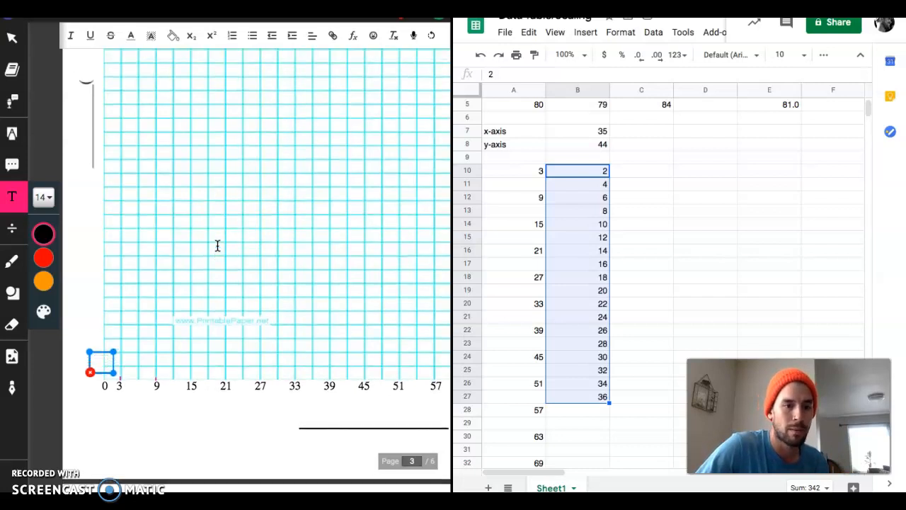
scroll(218, 245, "up", 2)
scroll(218, 245, "up", 2)
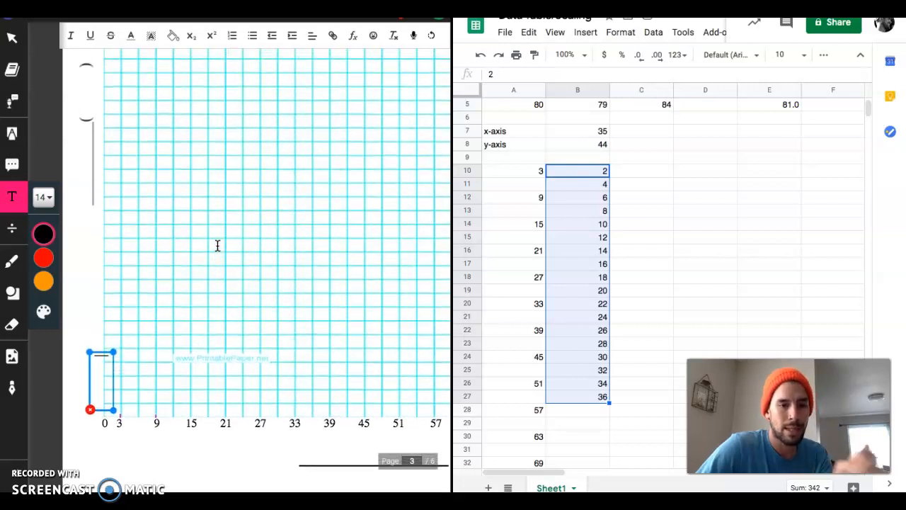
scroll(217, 246, "up", 2)
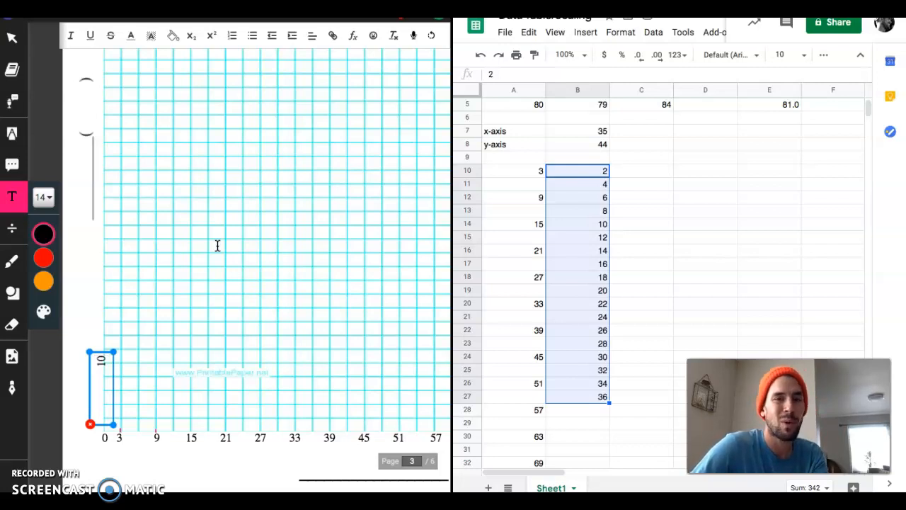
scroll(217, 246, "up", 2)
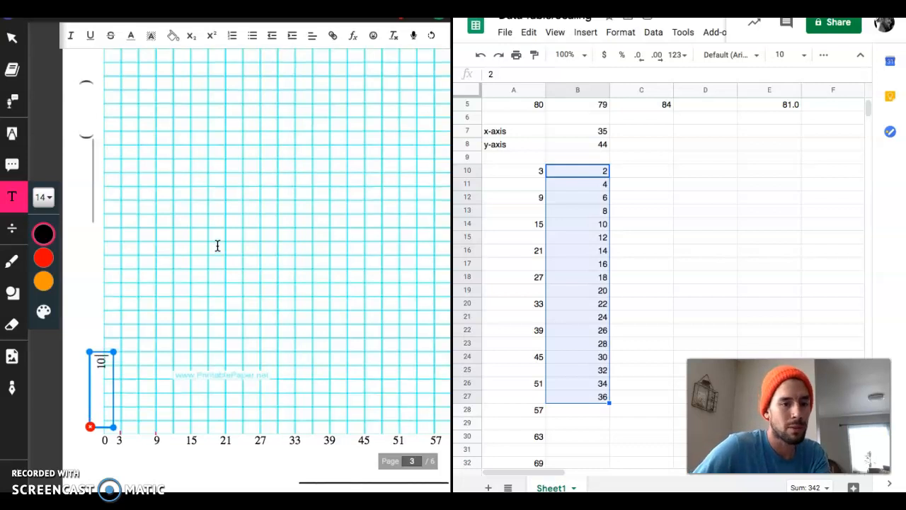
scroll(217, 246, "up", 5)
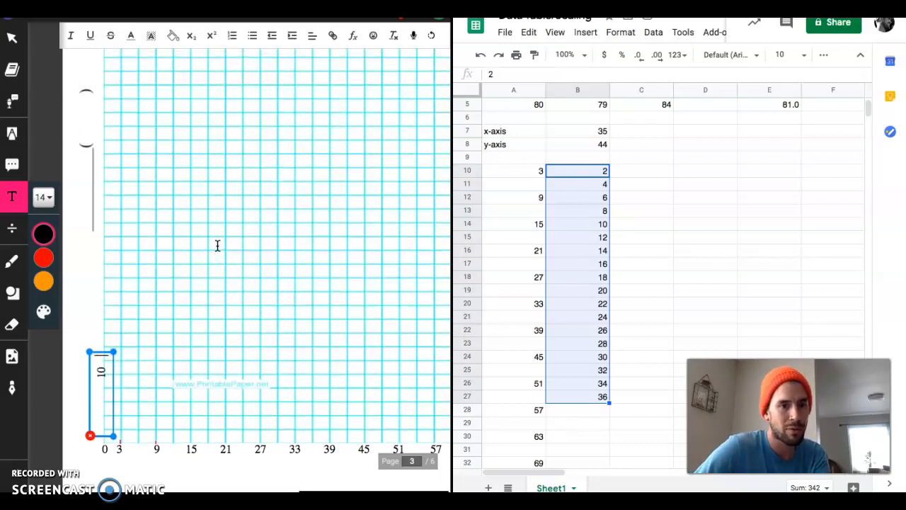
scroll(217, 246, "up", 5)
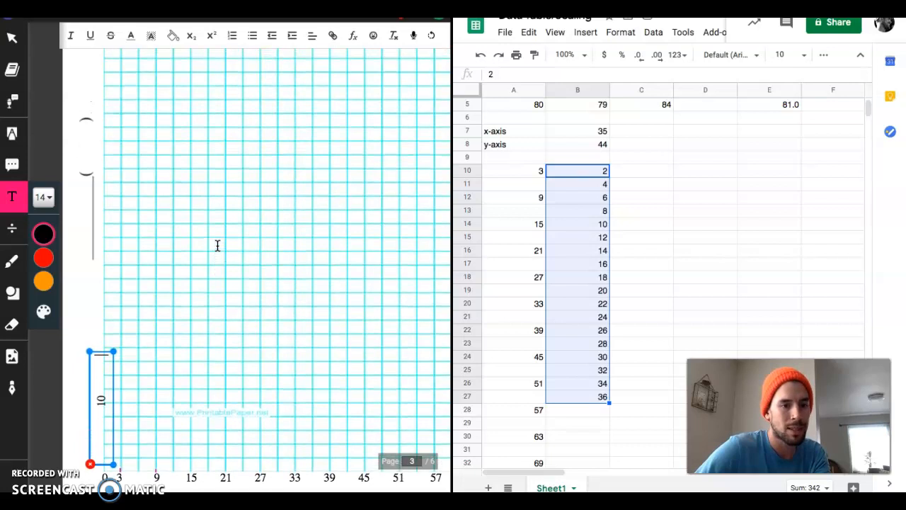
scroll(217, 245, "up", 2)
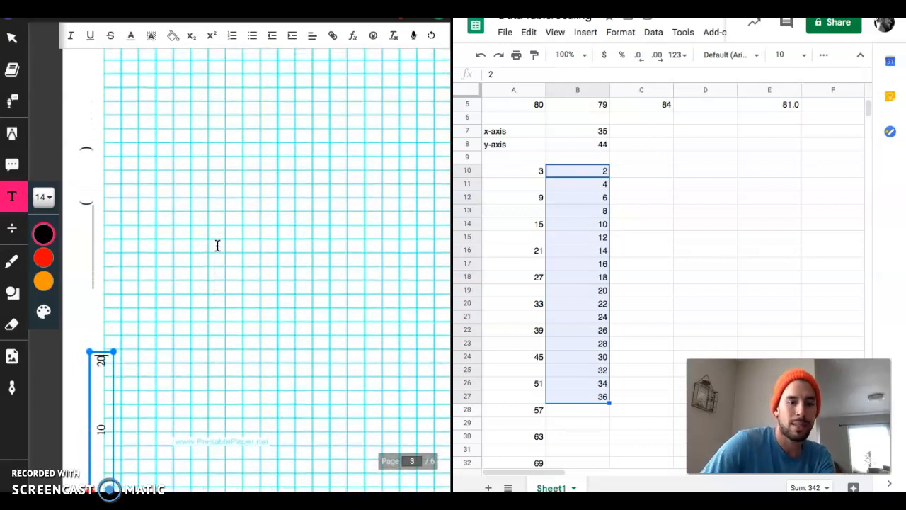
- Continue the y-axis label with 30 and 40, keeping the spacing of five grid squares per value
scroll(217, 246, "up", 5)
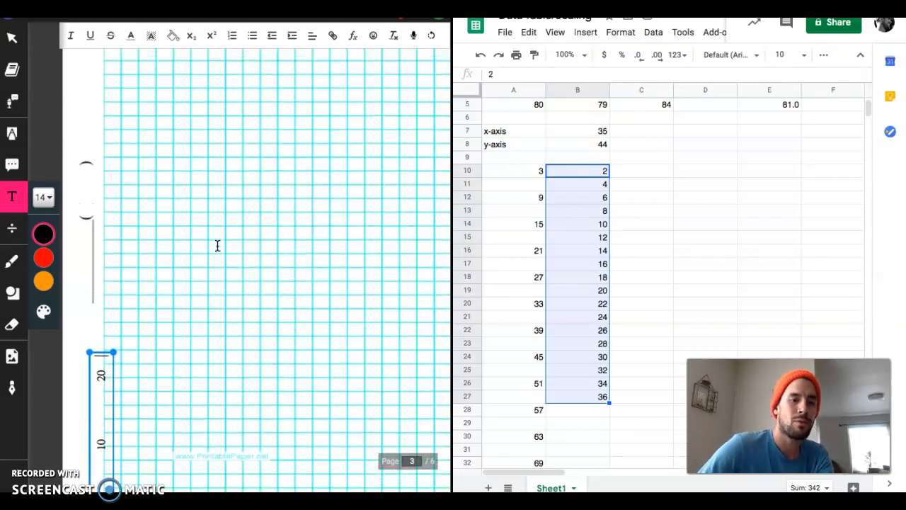
scroll(217, 245, "up", 5)
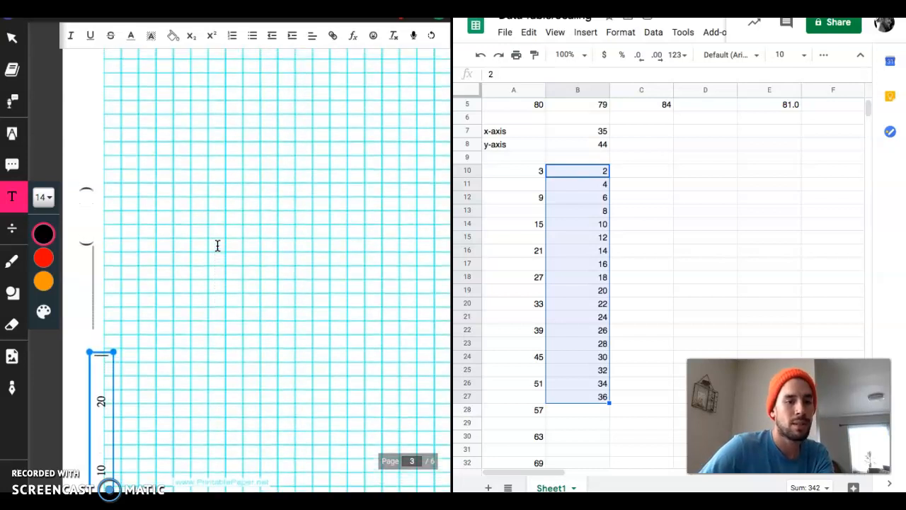
scroll(217, 246, "up", 2)
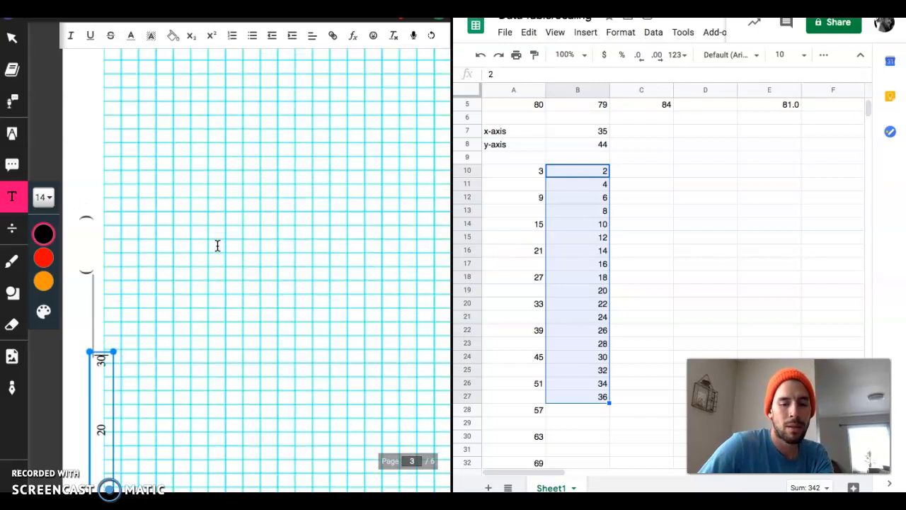
scroll(217, 245, "up", 4)
scroll(217, 245, "up", 1)
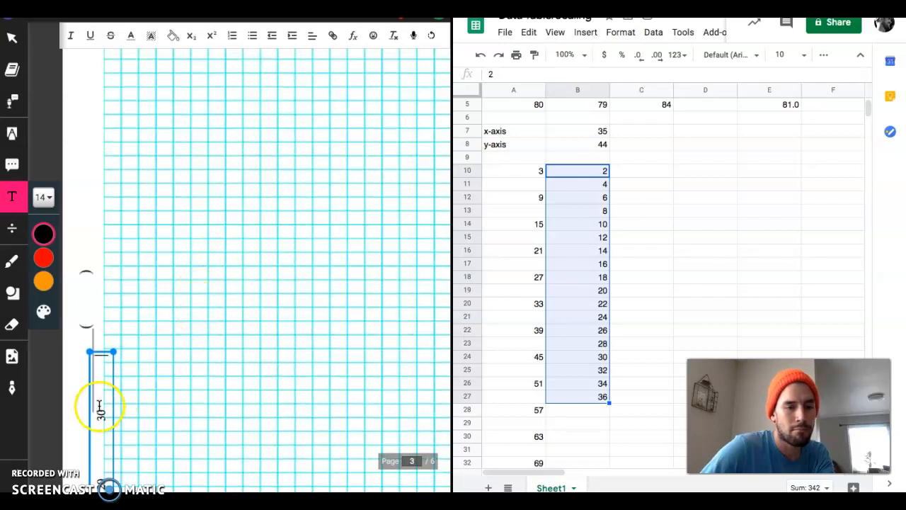
scroll(110, 362, "up", 2)
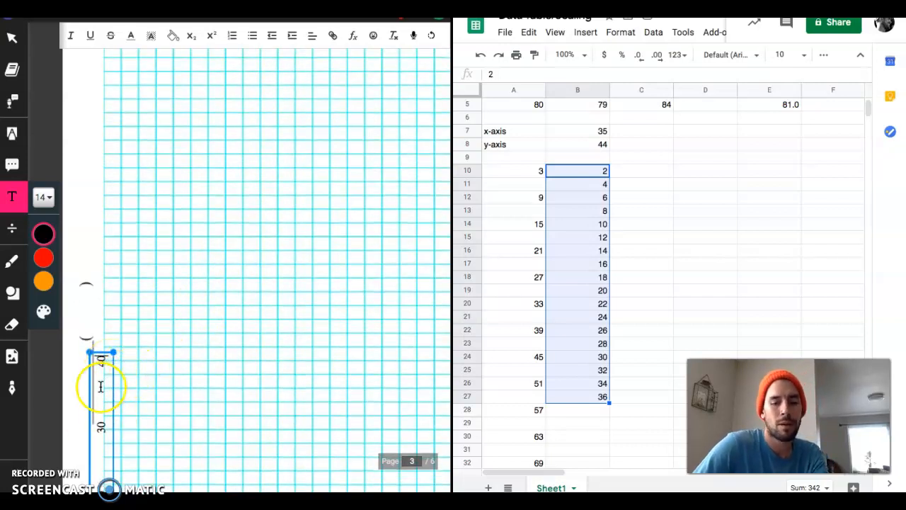
- Copy the text "Ball Drop Height (cm)" from the IV field of the data table
scroll(152, 386, "down", 5)
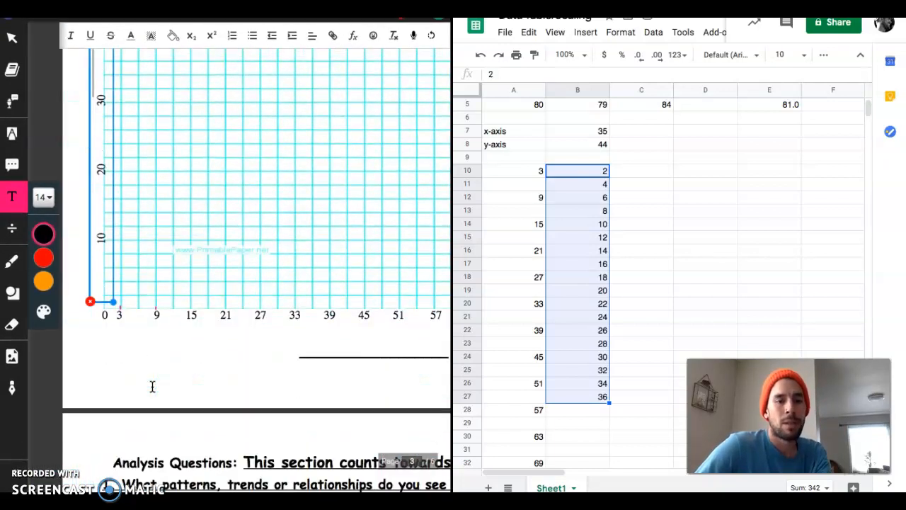
scroll(152, 386, "up", 3)
scroll(152, 386, "up", 5)
scroll(153, 386, "up", 2)
scroll(152, 386, "up", 1)
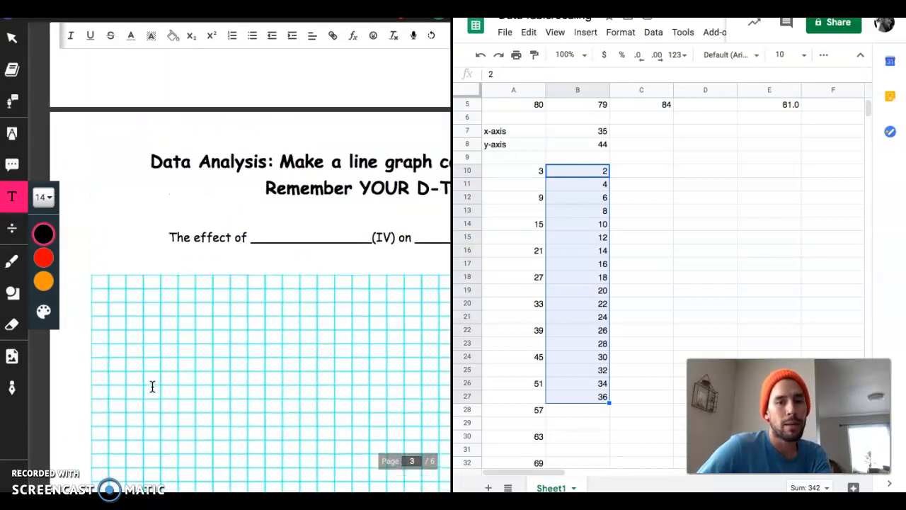
scroll(152, 386, "right", 1)
scroll(152, 386, "left", 1)
scroll(153, 386, "right", 1)
left_click(222, 341)
scroll(222, 341, "up", 10)
scroll(222, 342, "down", 5)
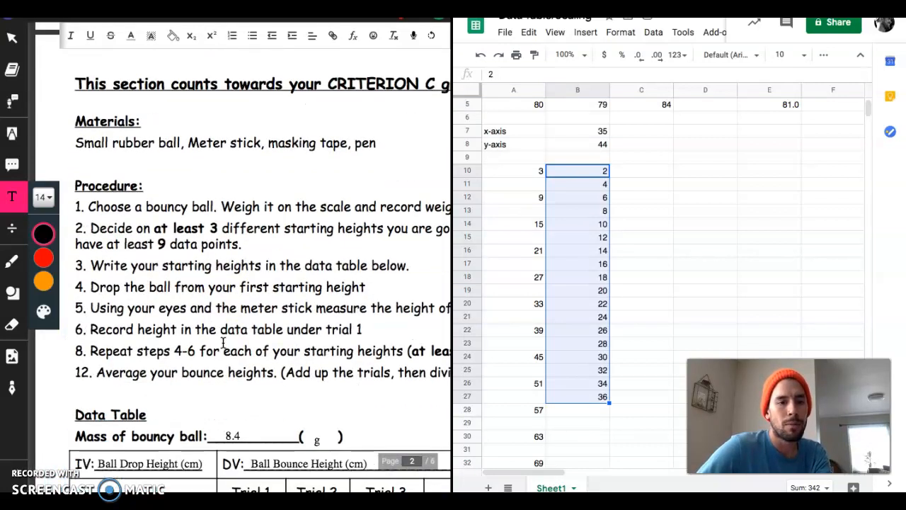
left_click(153, 237)
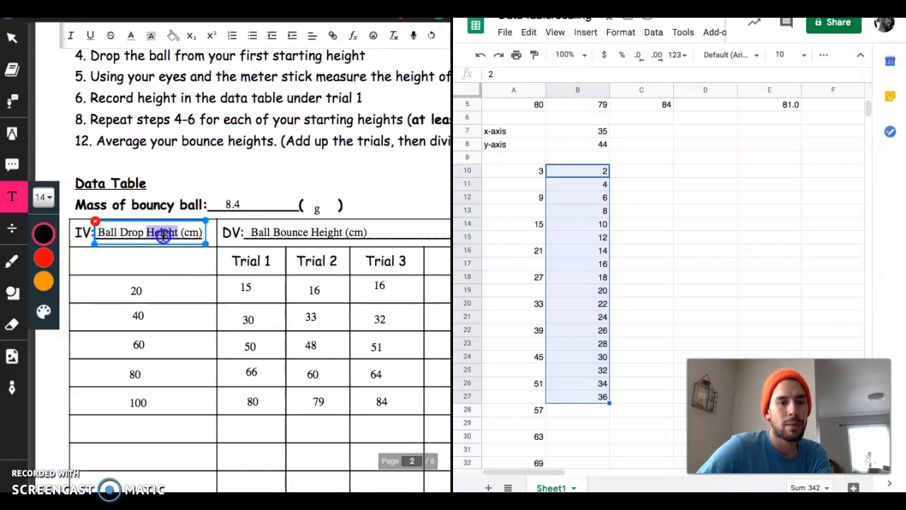
double_click(163, 238)
key("ctrl+c")
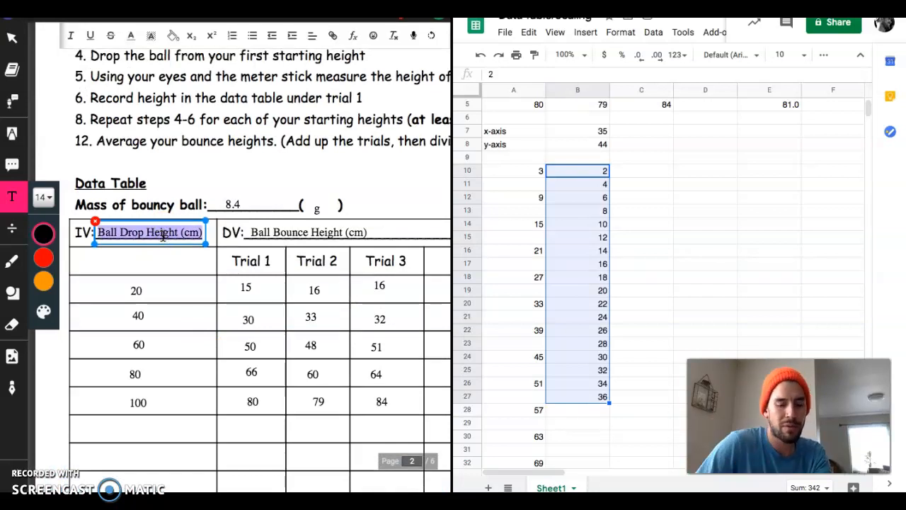
- Fill the IV blank after "The effect of" above the graph with "Ball Drop Height (cm)"
scroll(253, 290, "down", 5)
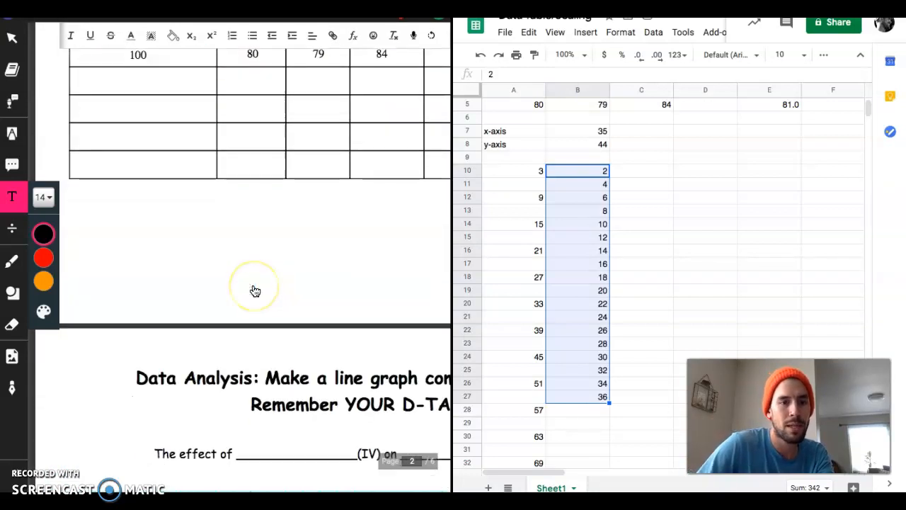
left_click(238, 450)
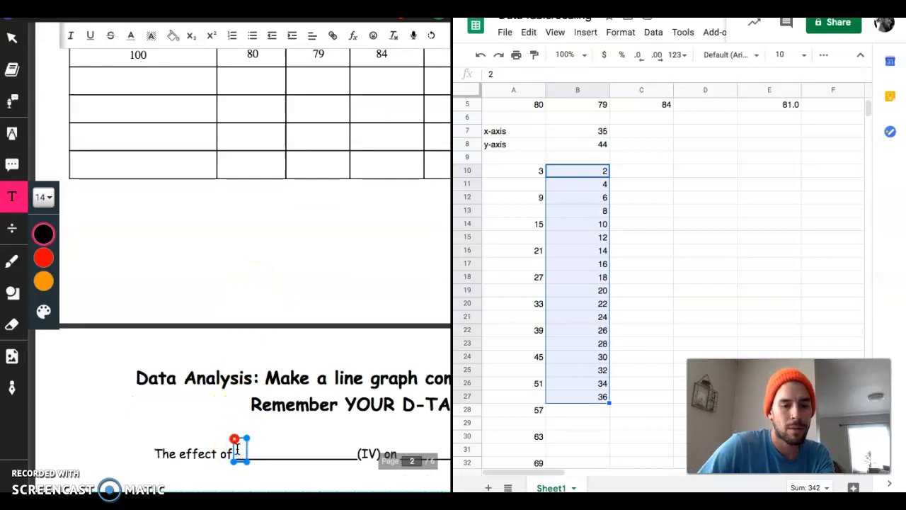
key("ctrl+v")
- Add "Ball Drop Height (cm)" as the x-axis title and place it on the blank line below the graph
scroll(238, 449, "down", 10)
left_click(301, 397)
key("ctrl+v")
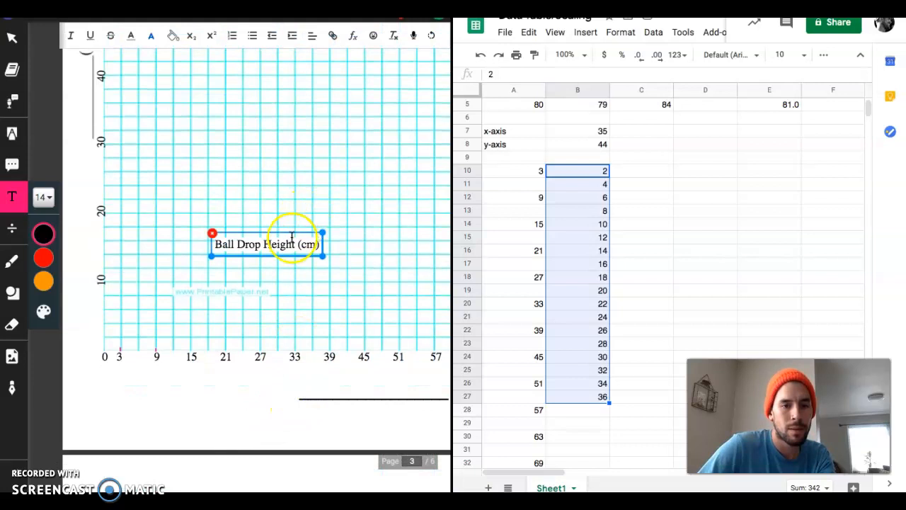
left_click_drag(293, 233, 384, 376)
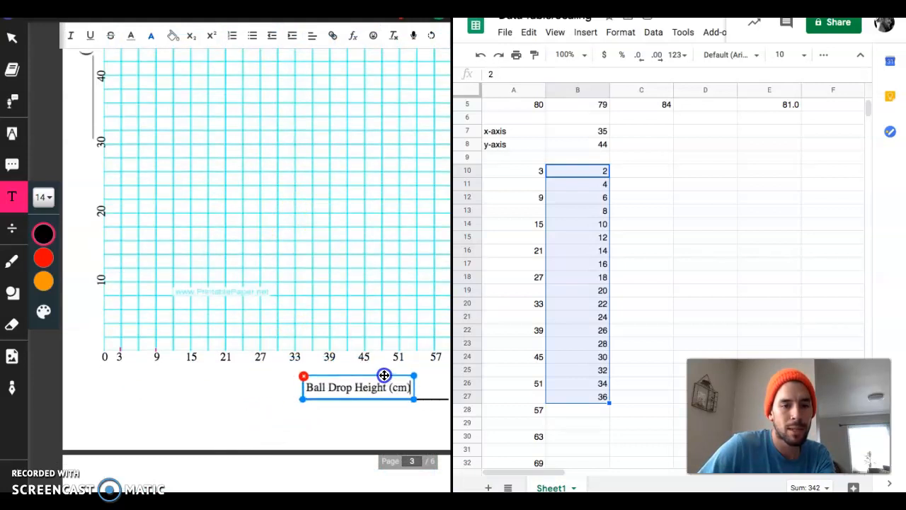
left_click(281, 245)
- Copy "Ball Bounce Height (cm)" from the data table's DV field into the blank after "(IV) on" above the graph
scroll(281, 245, "up", 10)
scroll(281, 245, "up", 5)
left_click(316, 147)
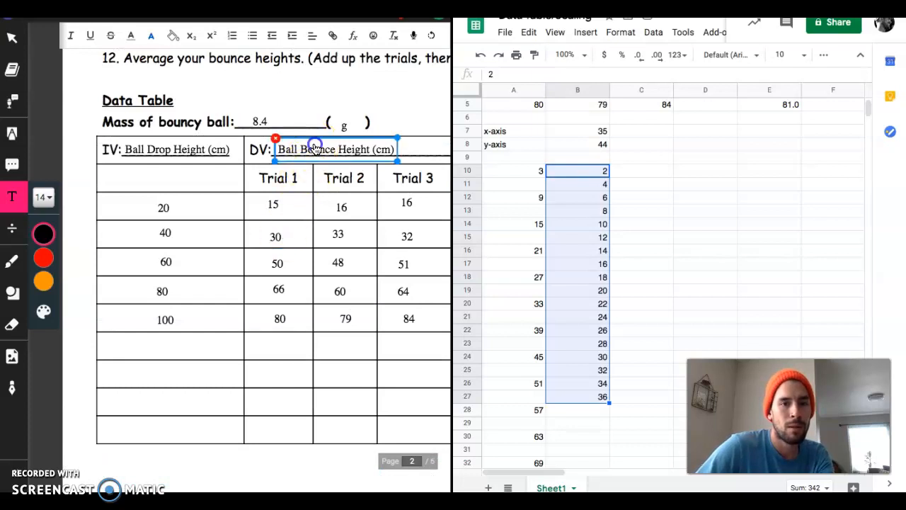
triple_click(315, 148)
key("super+c")
scroll(306, 346, "down", 5)
scroll(306, 346, "down", 3)
scroll(305, 347, "up", 4)
scroll(305, 346, "right", 2)
left_click(330, 253)
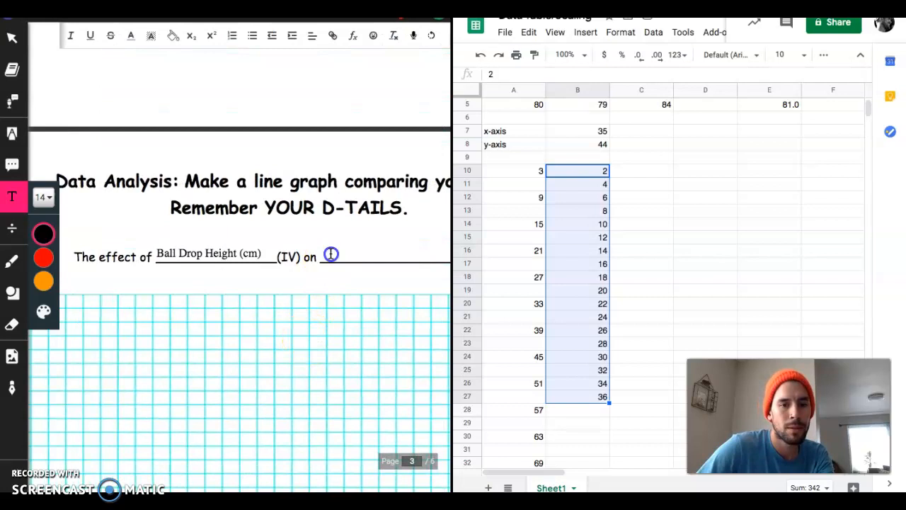
key("super+v")
- Add "Ball Bounce Height (cm)" as a vertical title on the y-axis line and exit the full-screen view
scroll(223, 349, "down", 5)
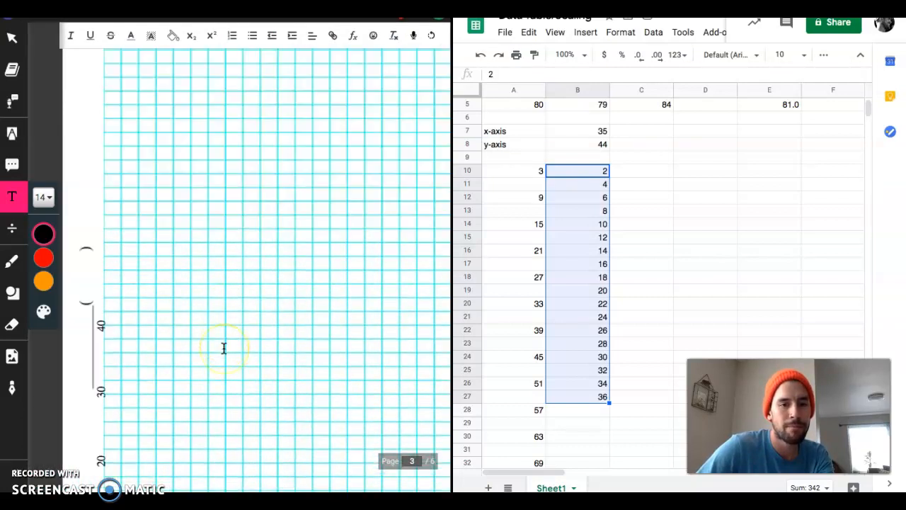
scroll(223, 348, "down", 1)
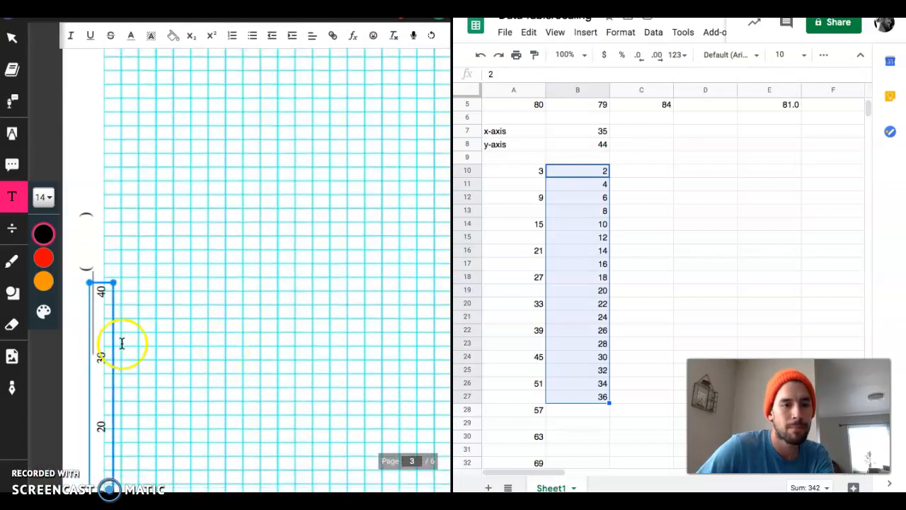
left_click(81, 347)
key("super+v")
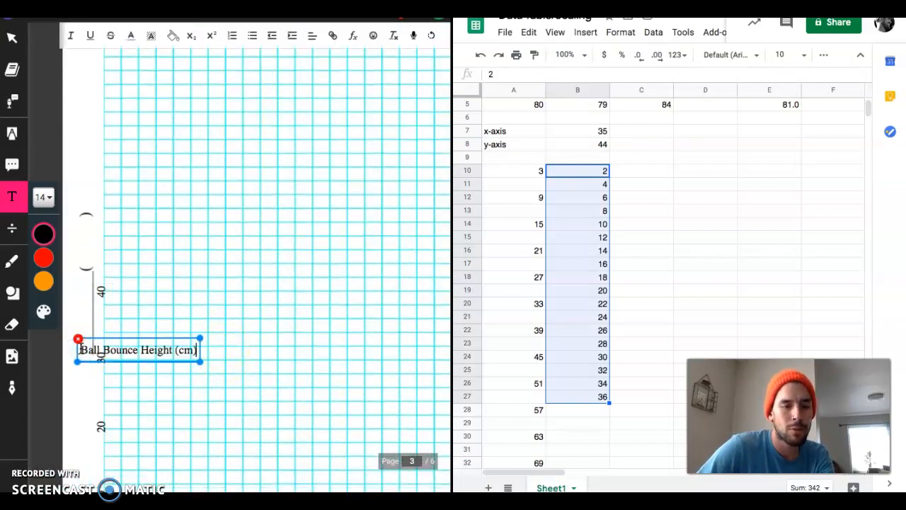
left_click(431, 36)
left_click_drag(149, 330, 95, 289)
left_click(169, 328)
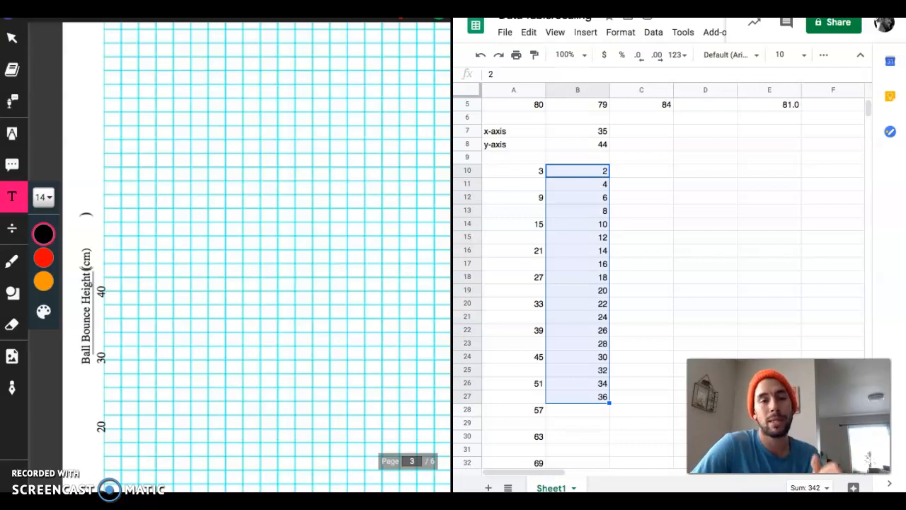
key("ctrl+super+f")
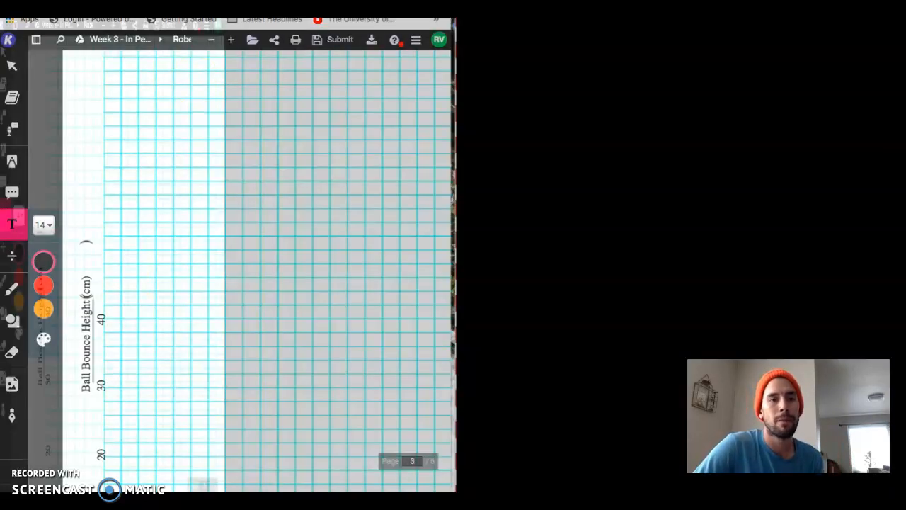